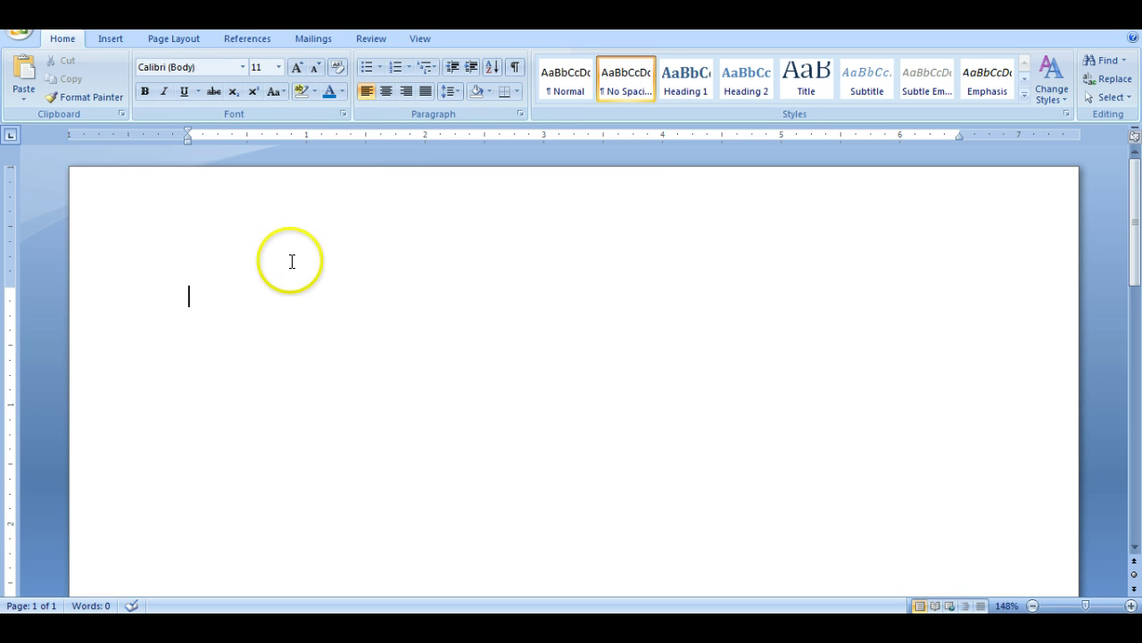
Insert a table with 3 columns and 5 rows, keeping the fixed column width on Auto
left_click(110, 38)
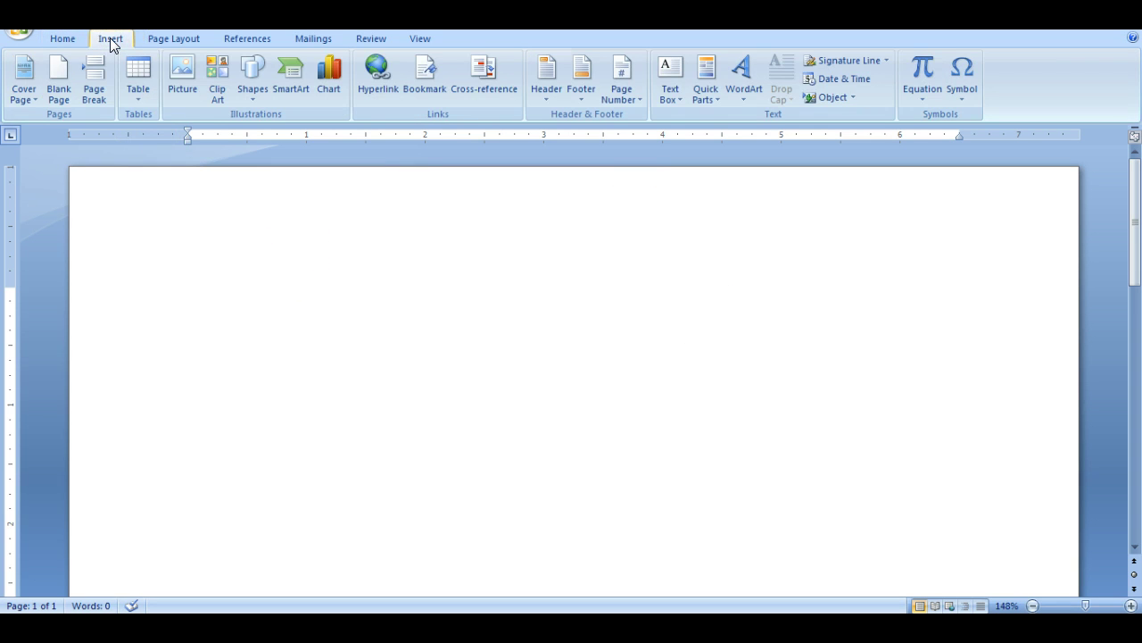
left_click(139, 94)
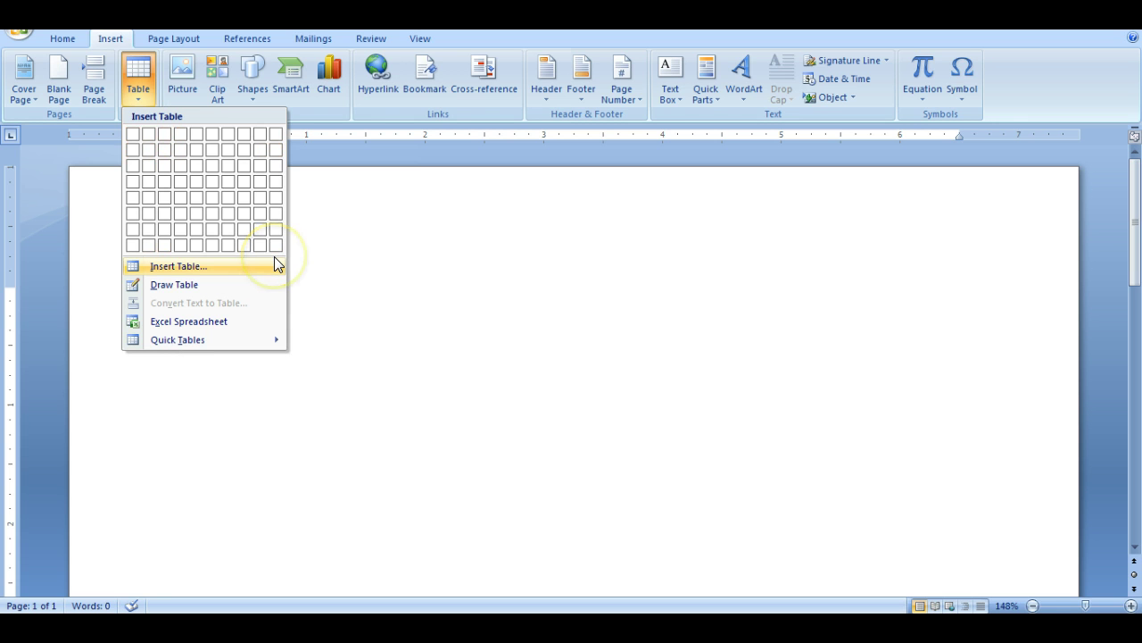
left_click(188, 271)
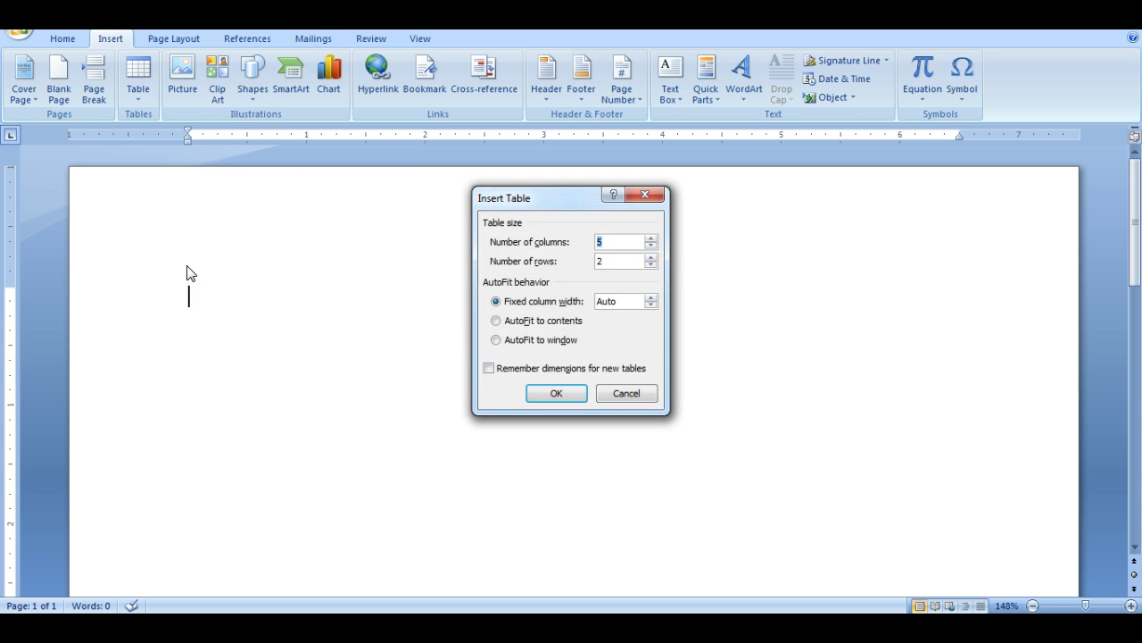
left_click_drag(562, 199, 524, 207)
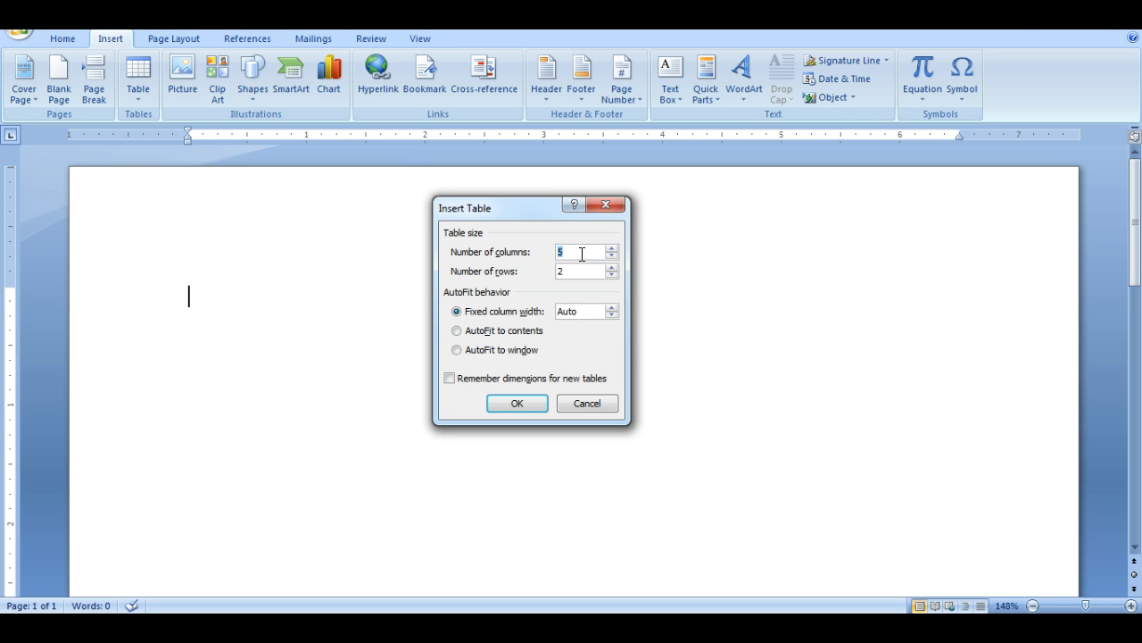
type("3")
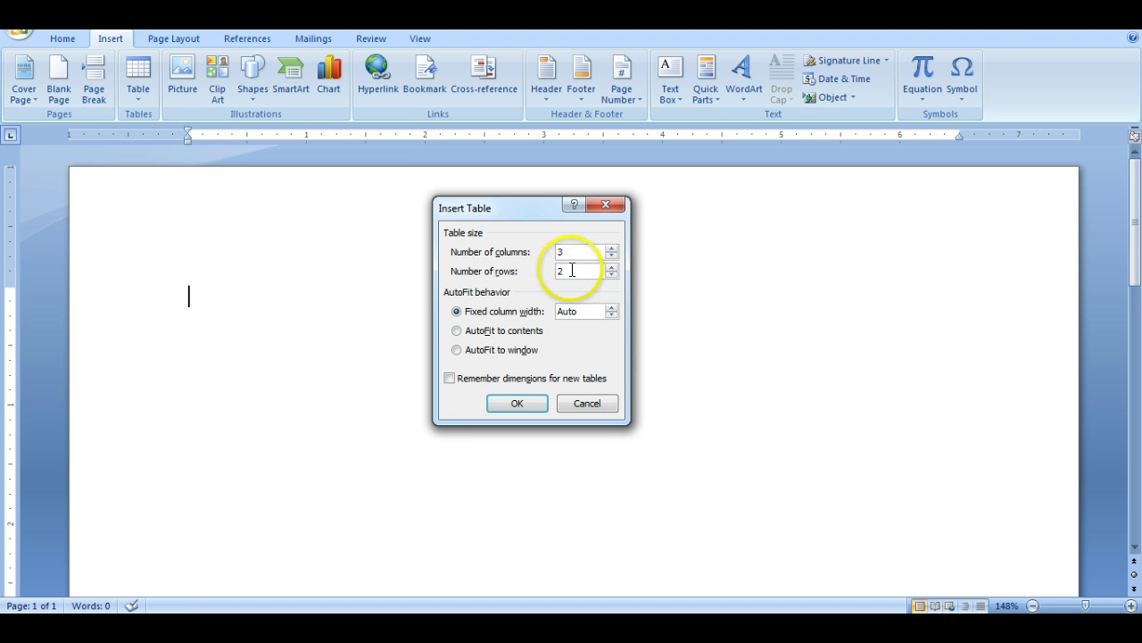
left_click_drag(573, 270, 540, 272)
type("5")
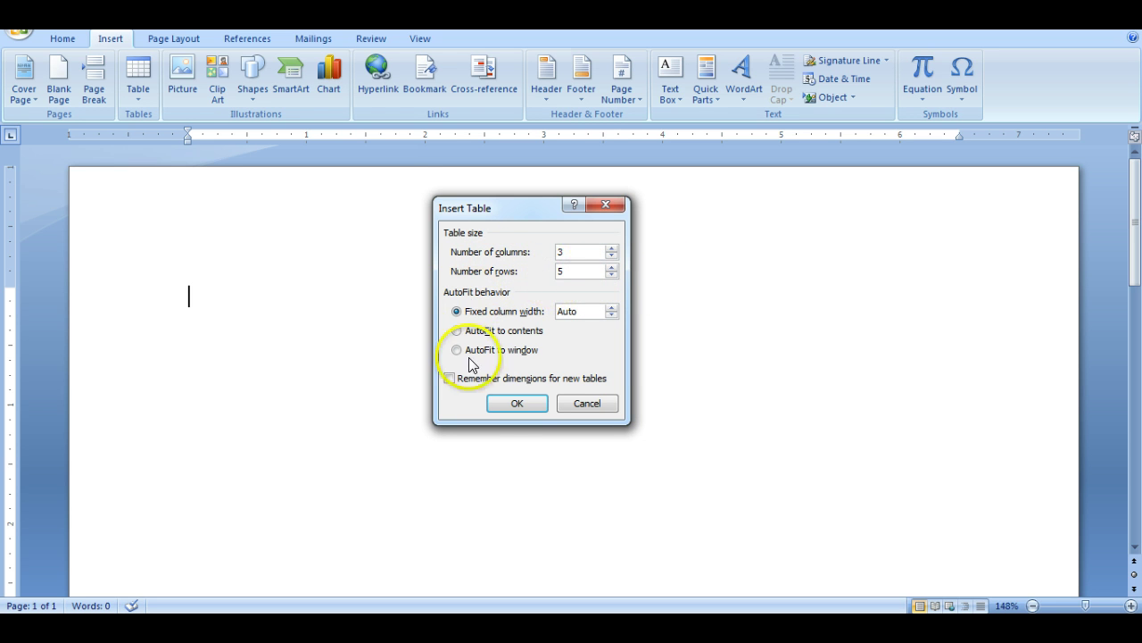
left_click(516, 405)
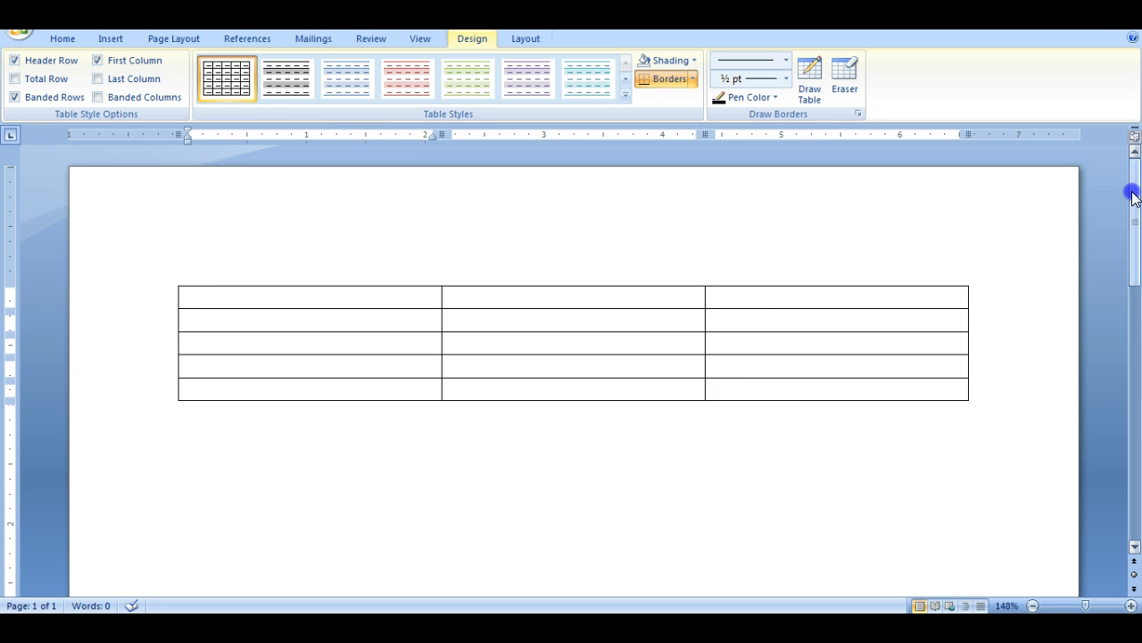
Enlarge the whole table to about 6.8 inches wide and 3.4 inches tall so that all rows become taller
left_click_drag(1130, 191, 1134, 197)
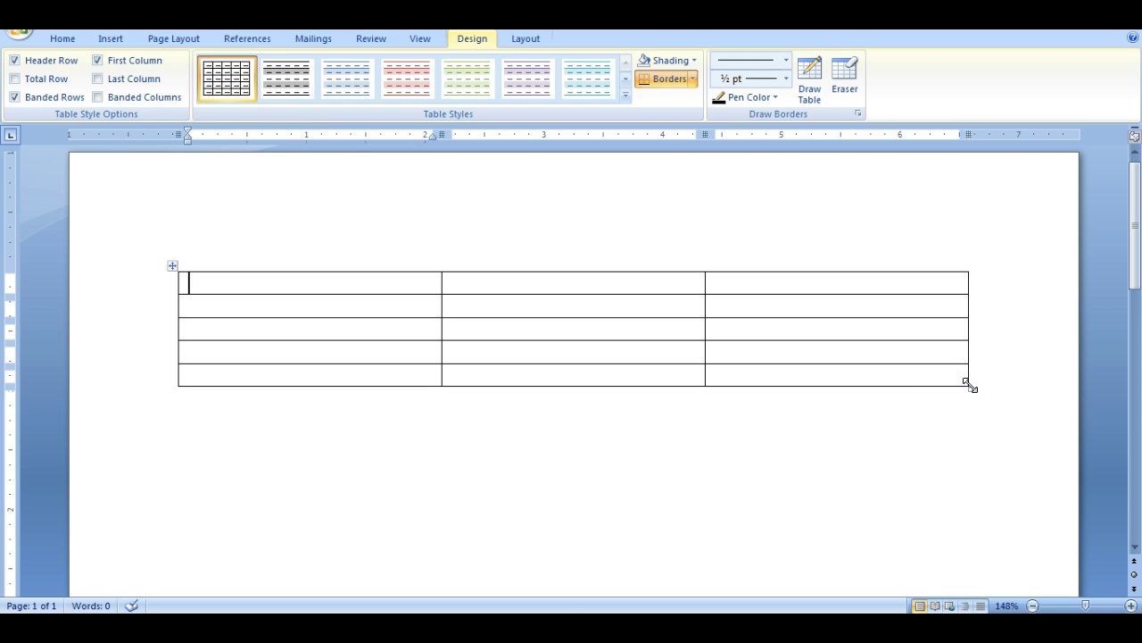
left_click_drag(970, 386, 986, 577)
left_click_drag(1136, 202, 1136, 225)
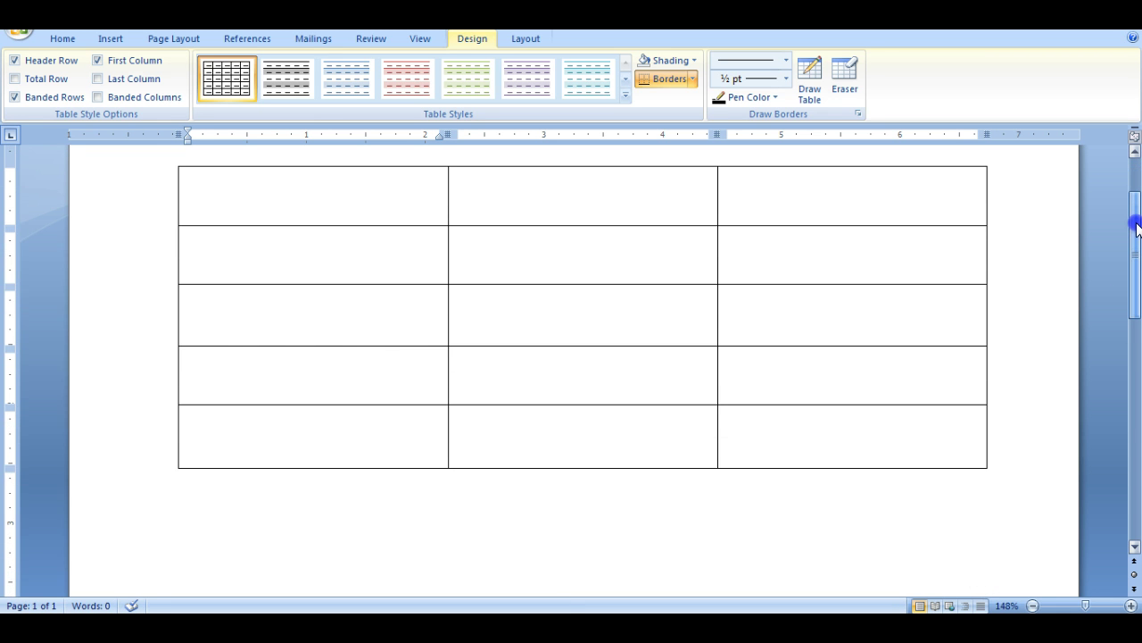
left_click_drag(986, 468, 992, 567)
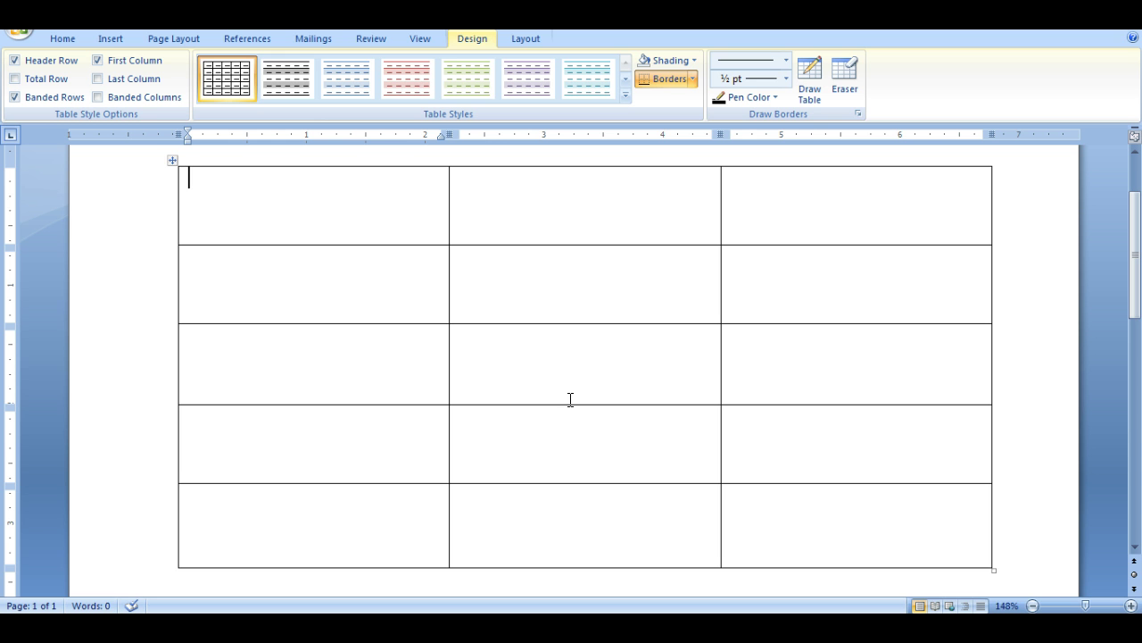
scroll(1128, 224, "up", 1)
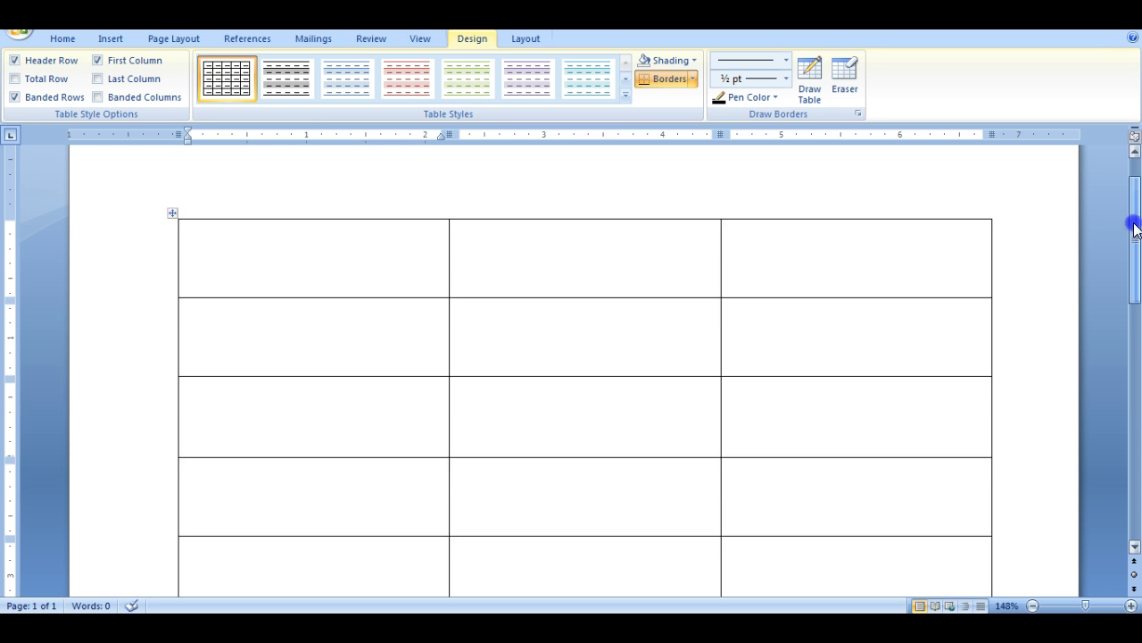
scroll(1128, 228, "down", 1)
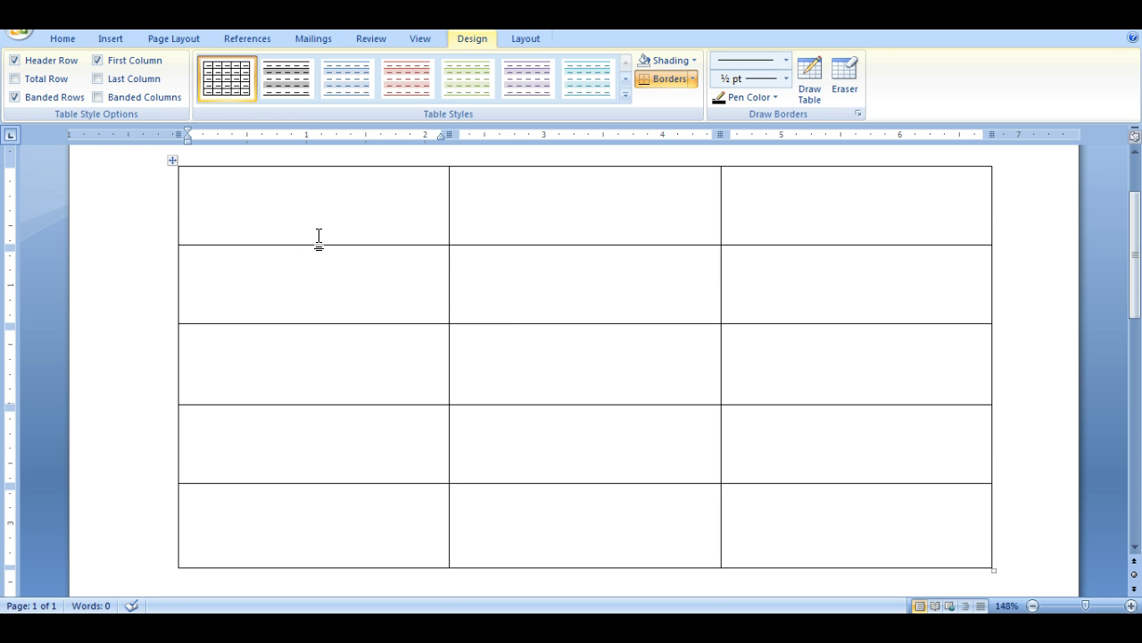
Insert a new row directly below the table's first row
left_click(341, 199)
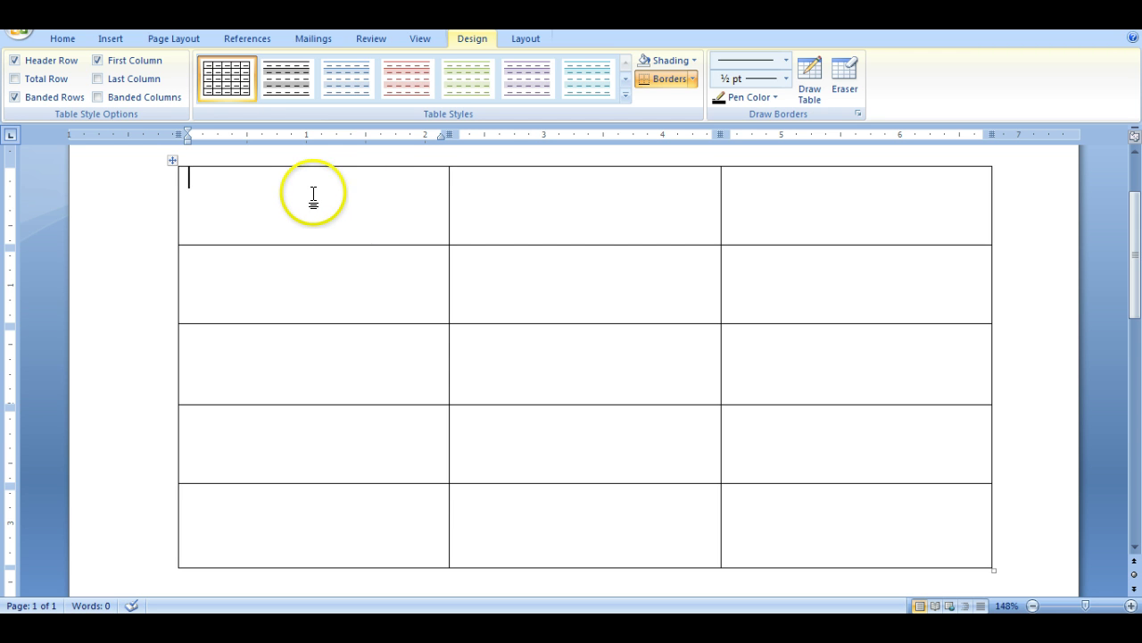
left_click_drag(307, 203, 785, 202)
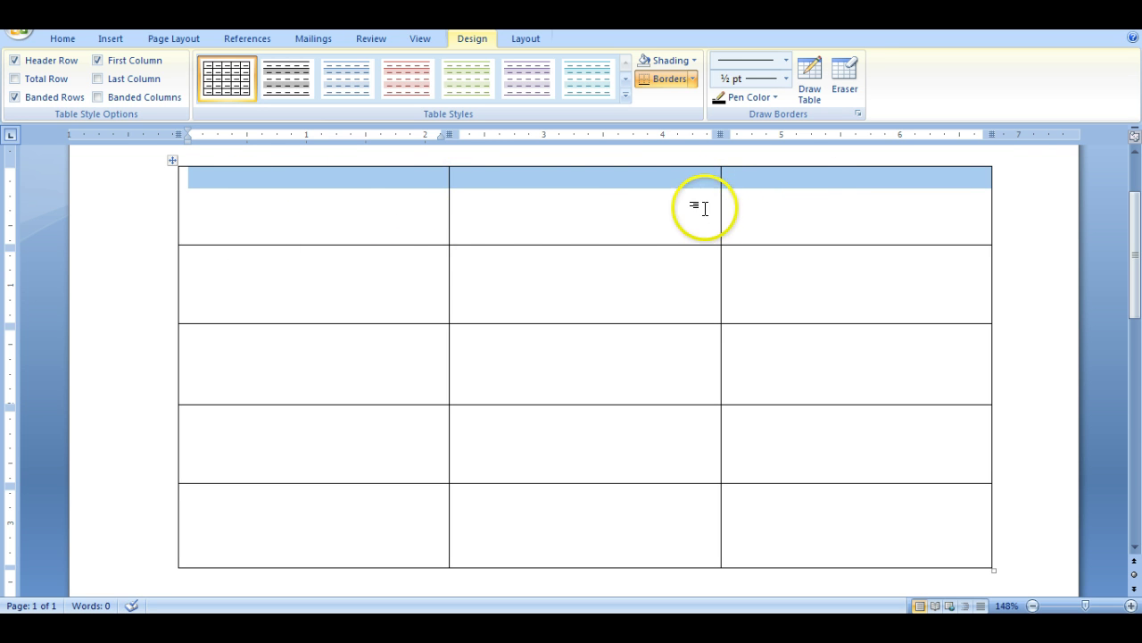
right_click(606, 215)
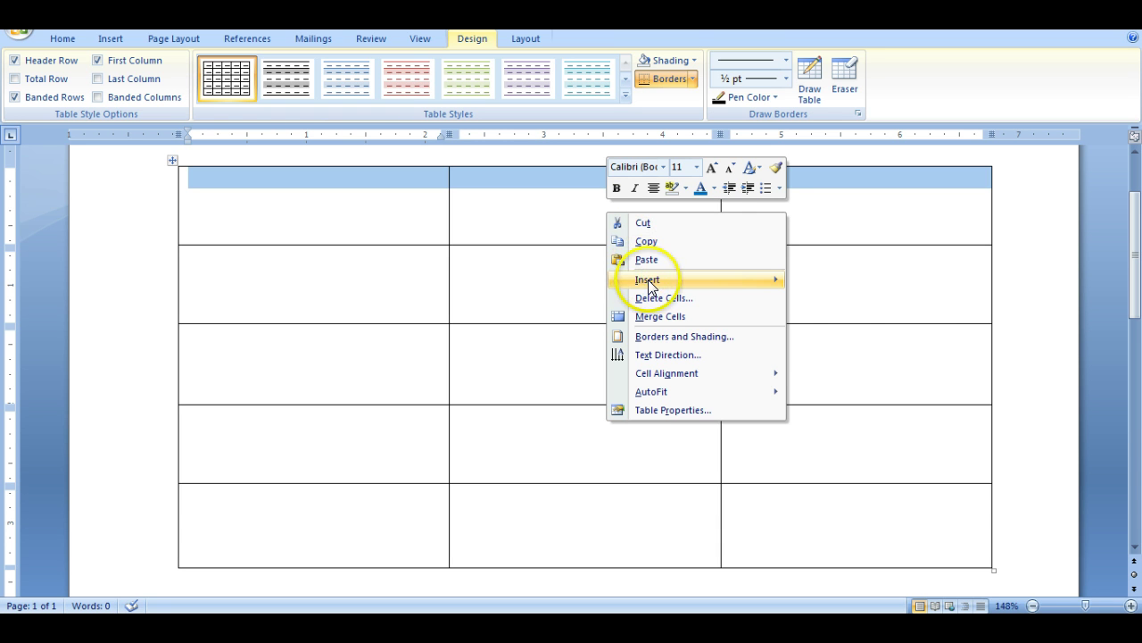
mouse_move(647, 284)
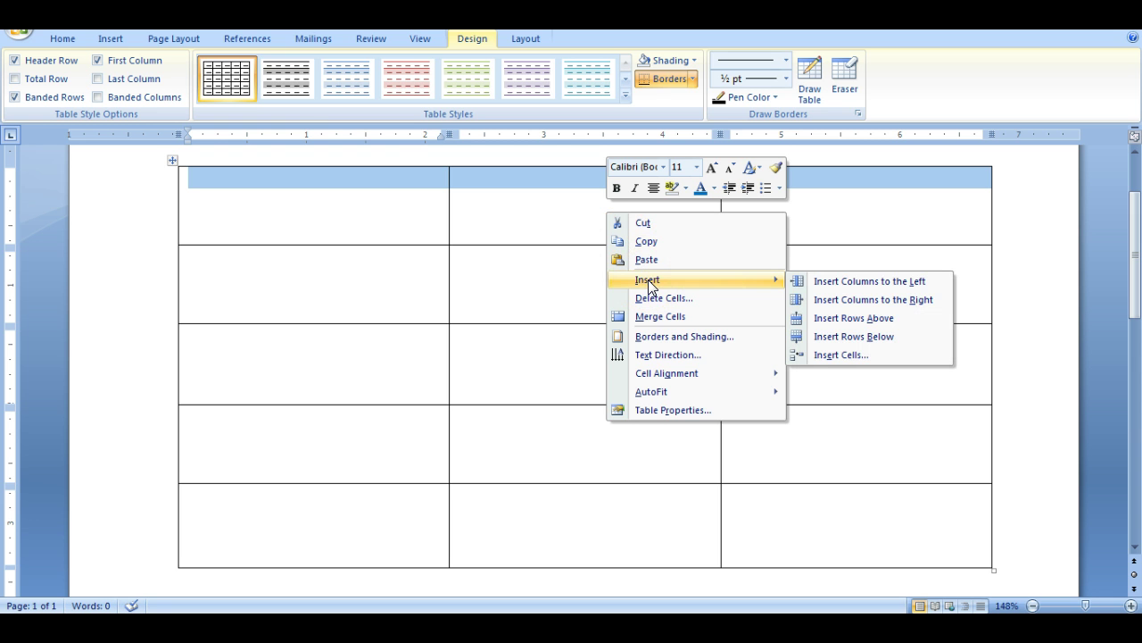
left_click(854, 320)
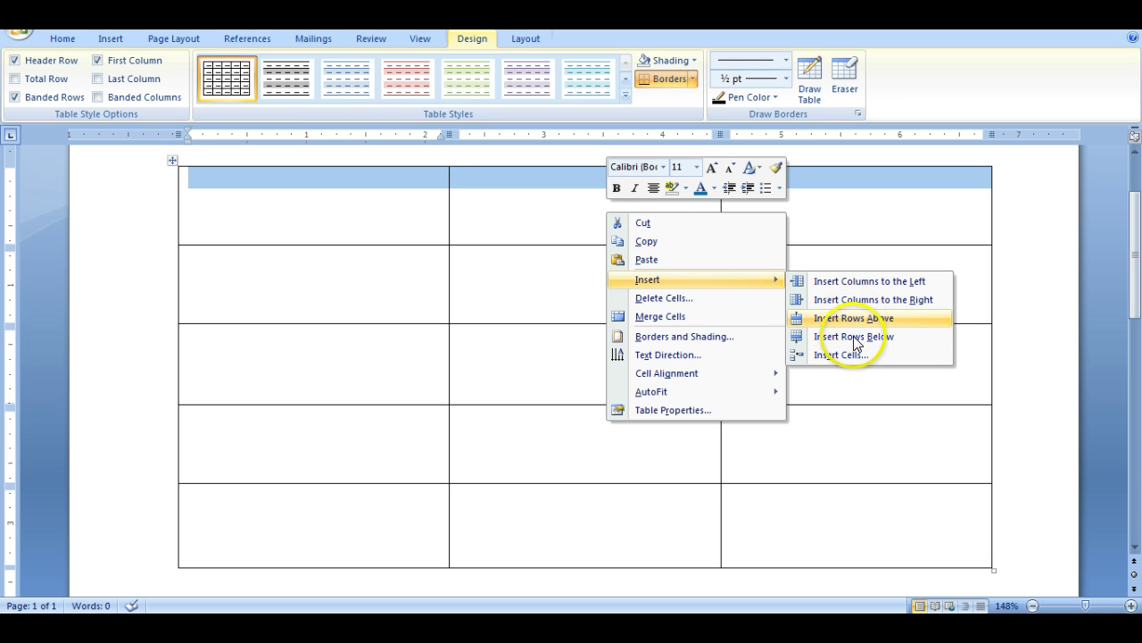
left_click(854, 336)
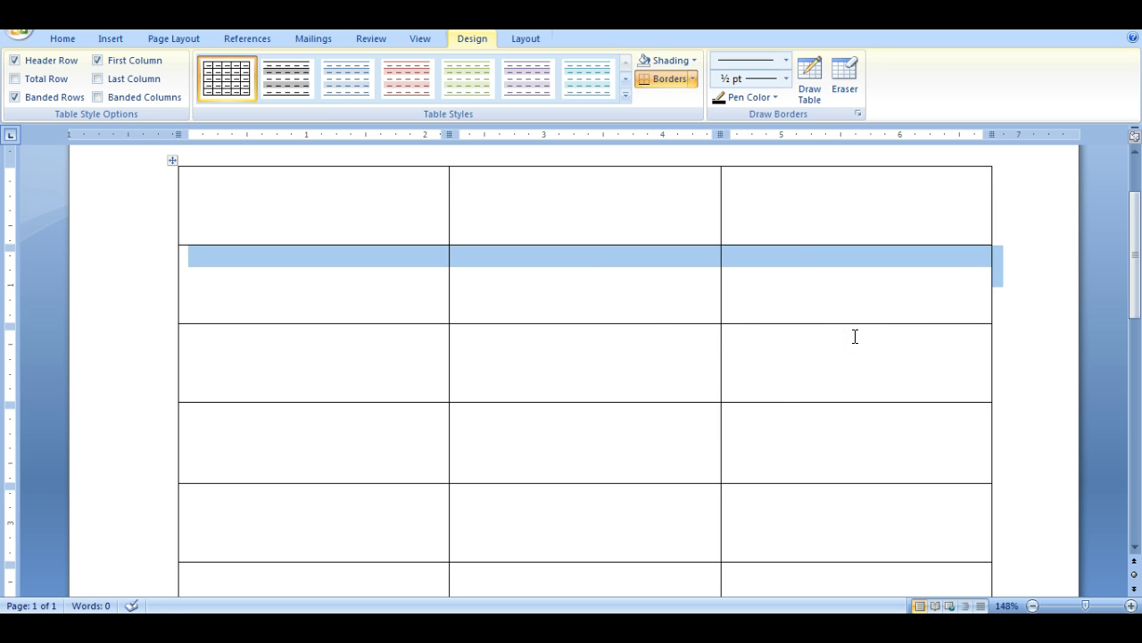
mouse_move(1133, 234)
left_mouse_down()
mouse_move(1135, 261)
mouse_move(1135, 243)
left_mouse_up()
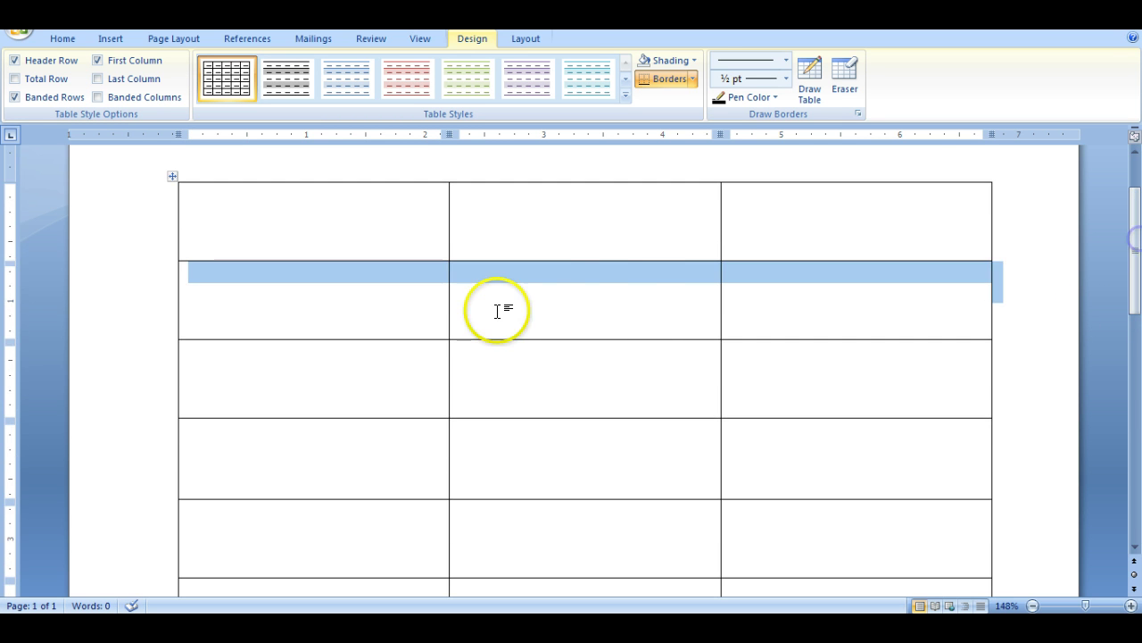
left_click(603, 247)
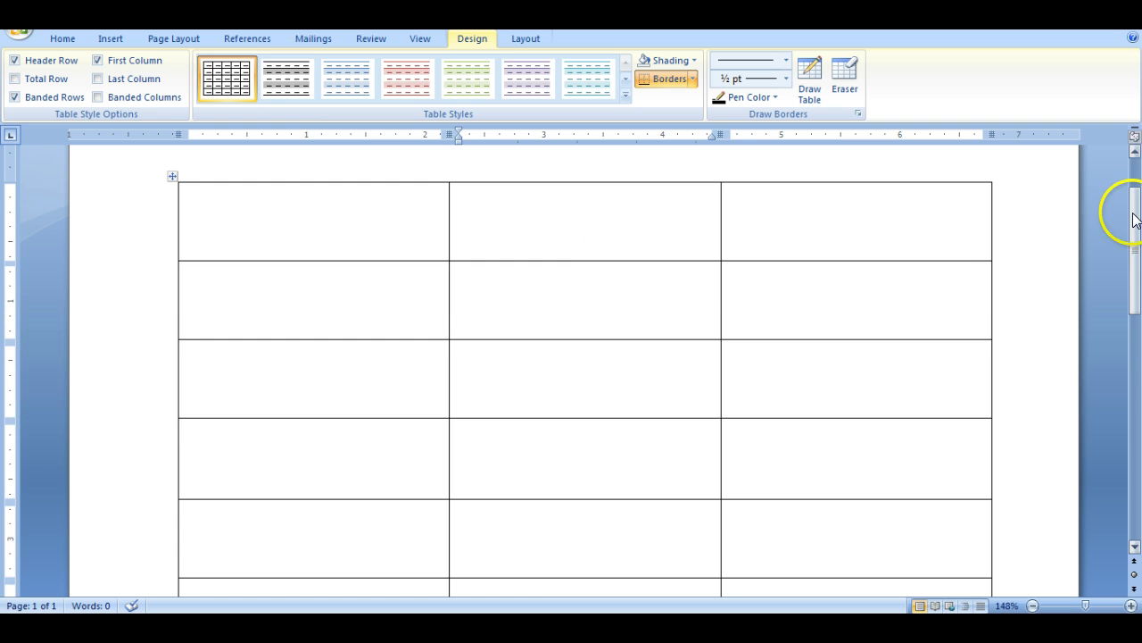
Insert a new column to the left of the table's middle column, using the whole column as the selection
mouse_move(1126, 209)
left_mouse_down()
mouse_move(1138, 281)
mouse_move(1139, 221)
left_mouse_up()
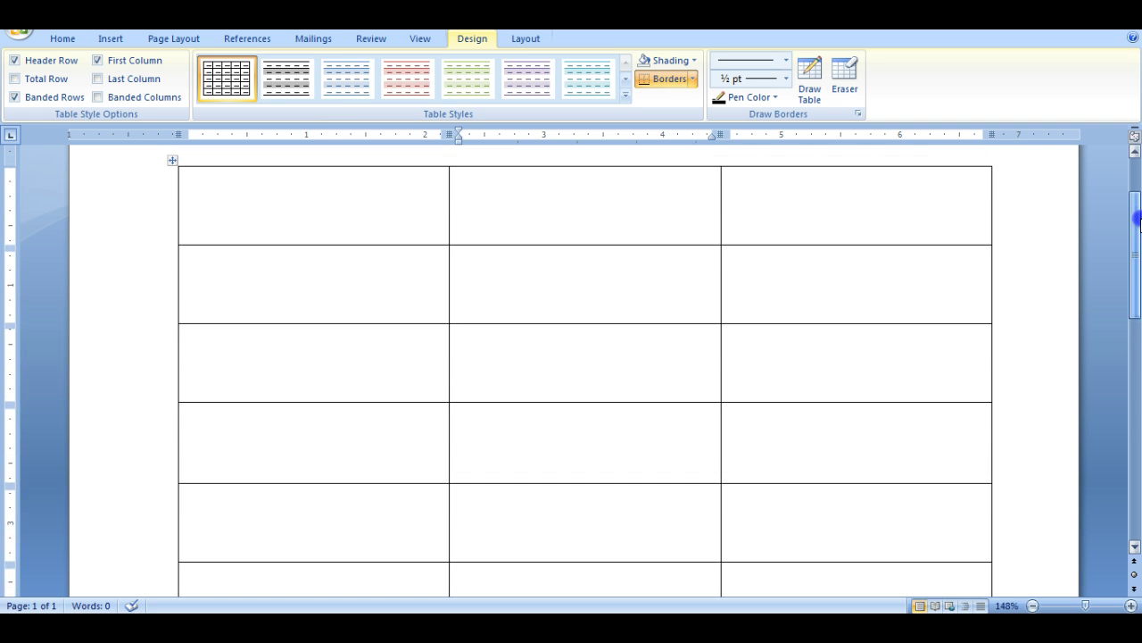
left_click(463, 238)
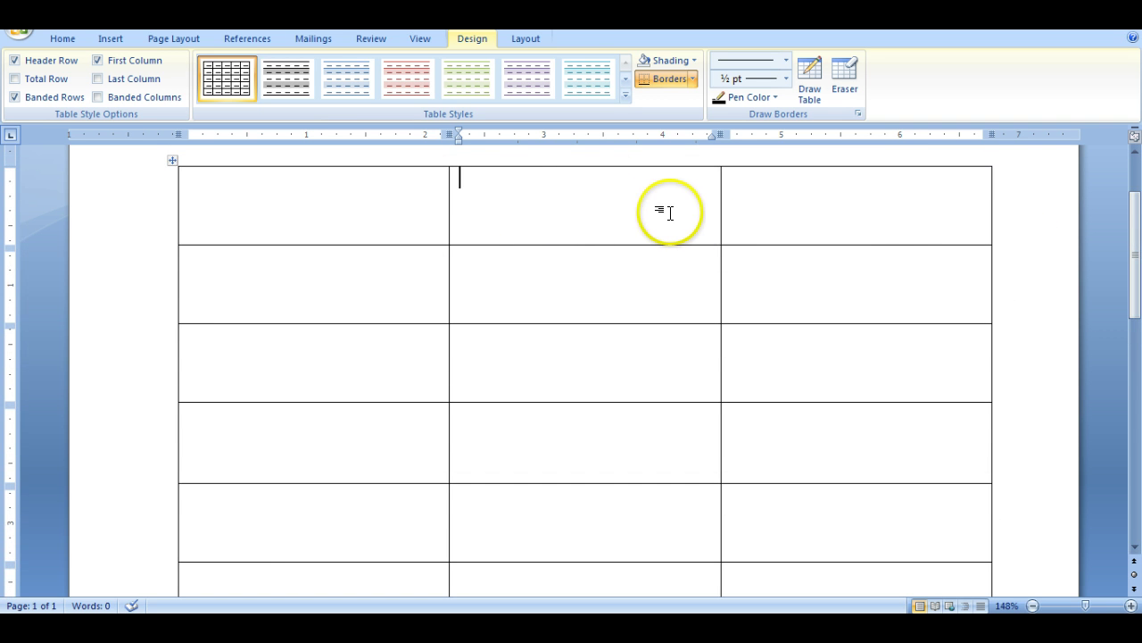
left_click(587, 200)
left_click_drag(583, 195, 594, 457)
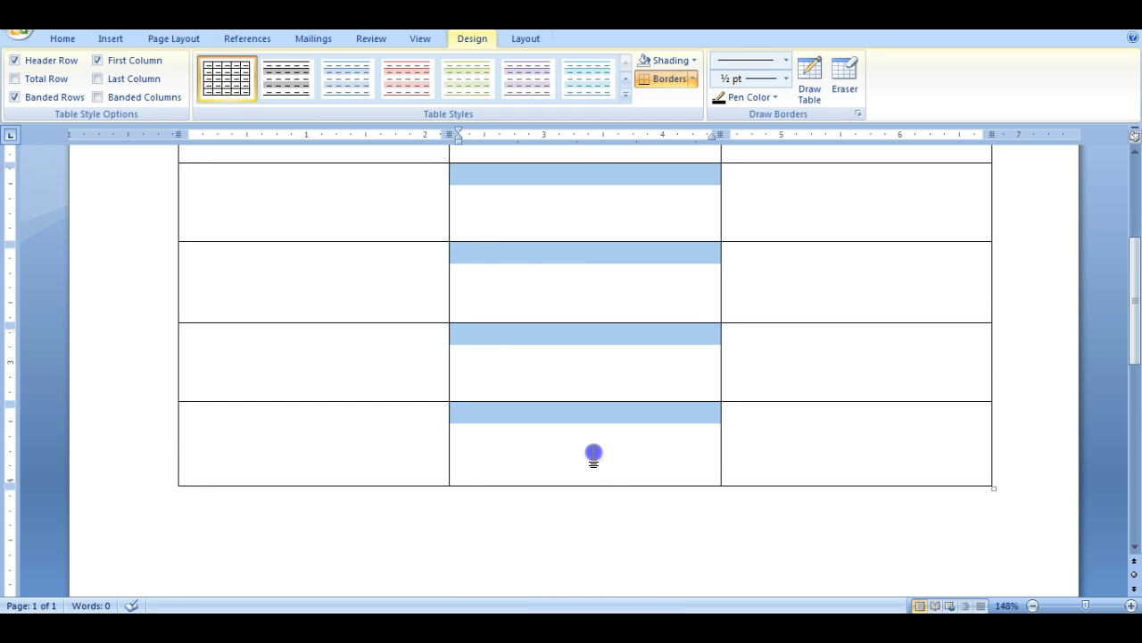
left_click_drag(593, 452, 593, 452)
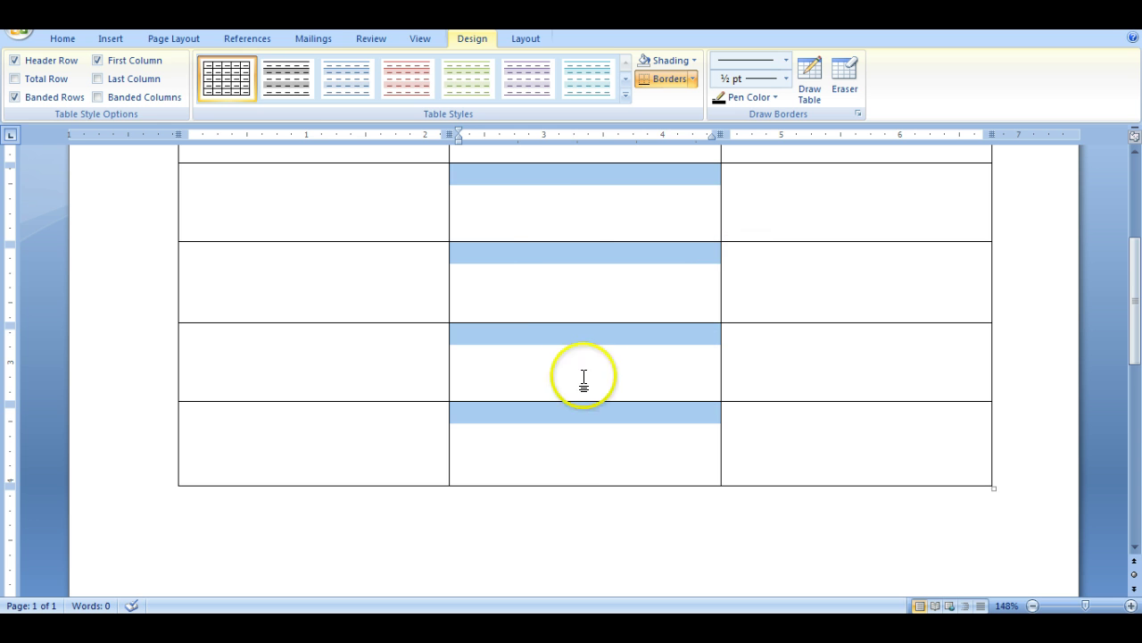
right_click(539, 270)
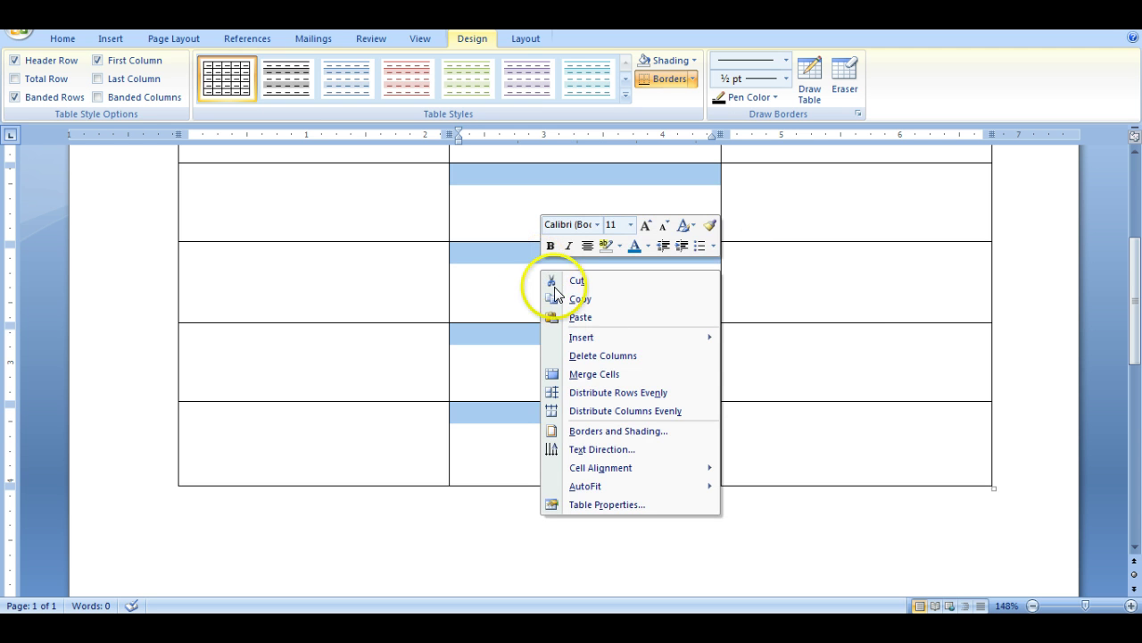
mouse_move(596, 335)
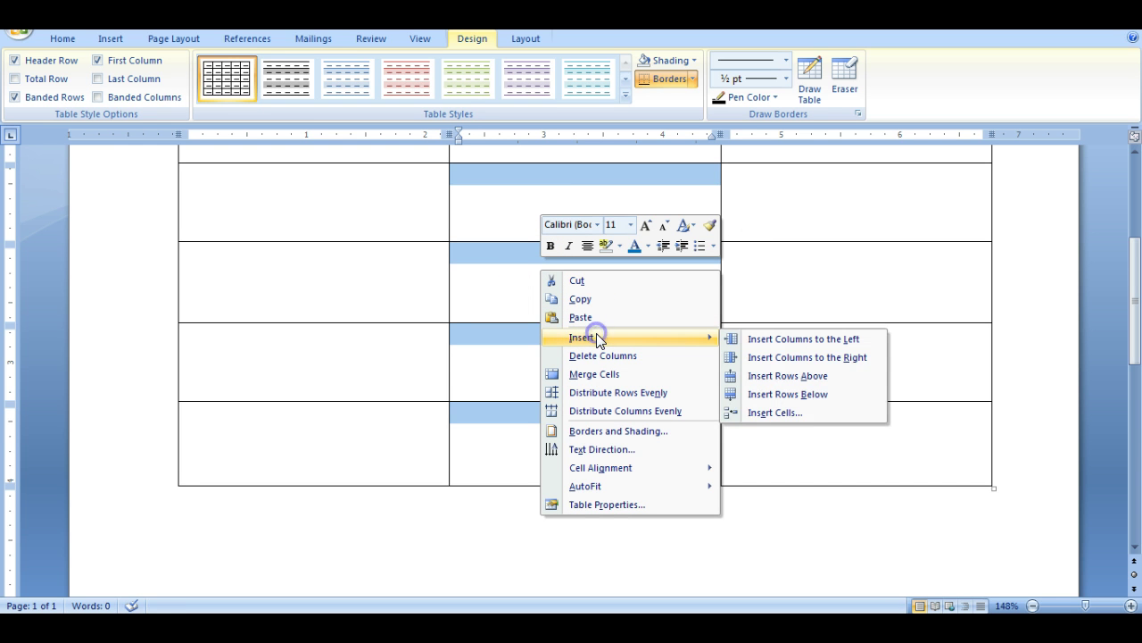
left_click(764, 341)
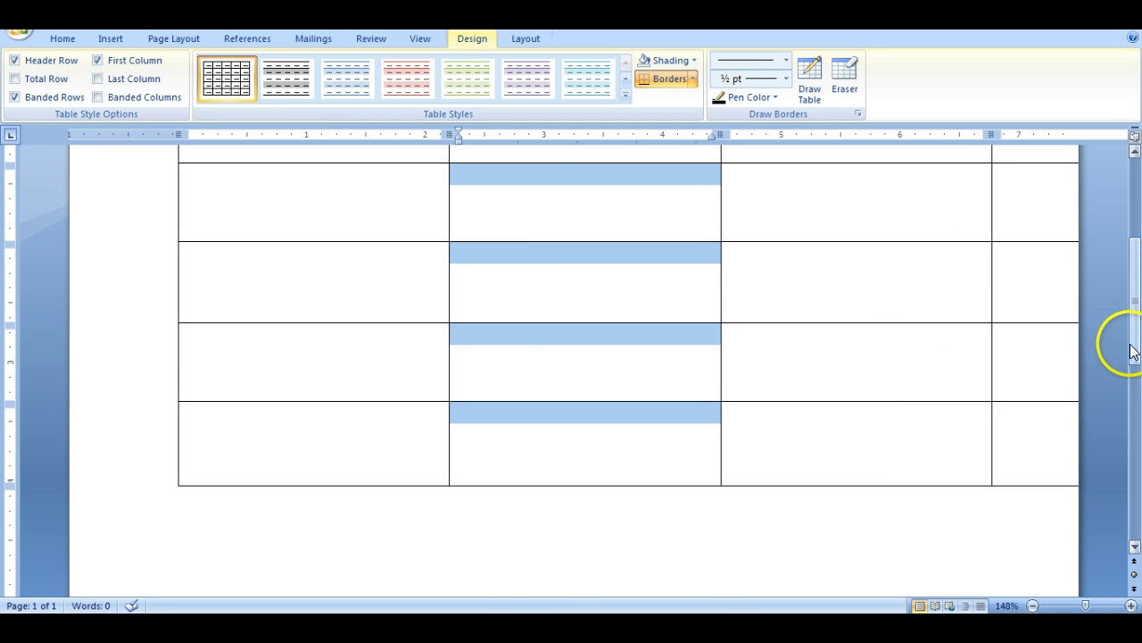
Move the whole table up into the top margin and over to the page's left edge
left_click_drag(1131, 332, 1137, 259)
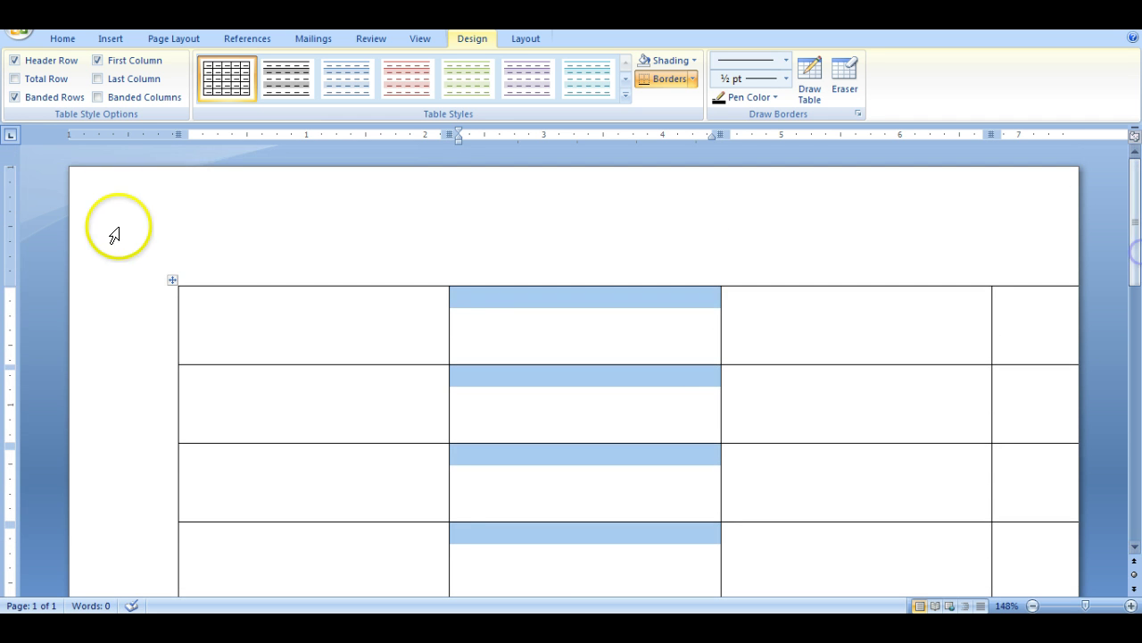
left_click_drag(169, 281, 121, 214)
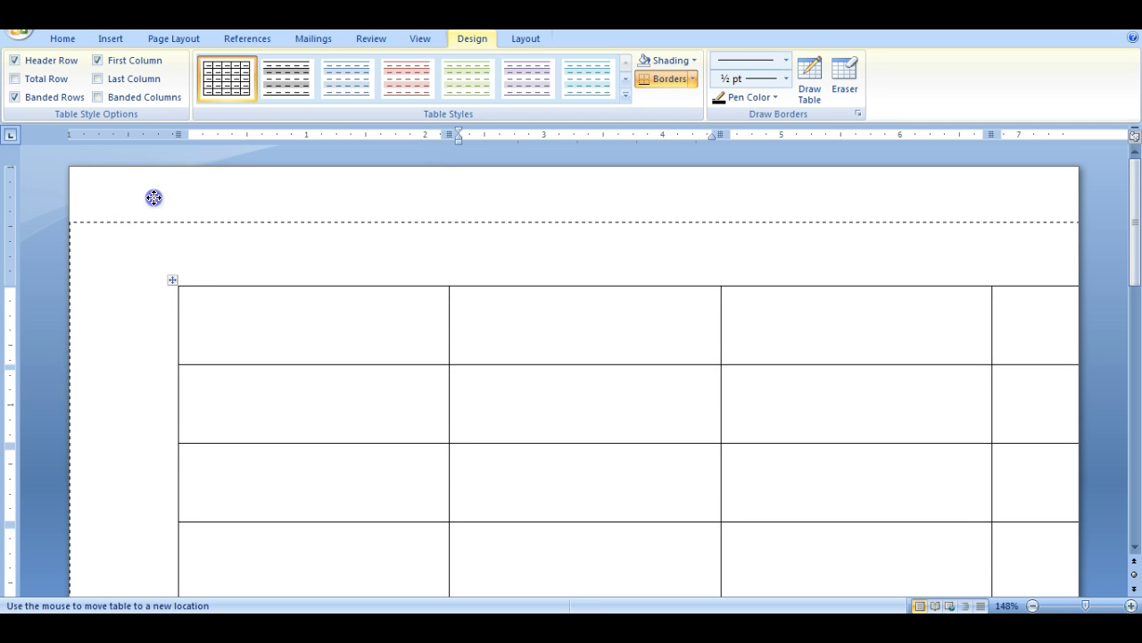
left_click_drag(205, 223, 214, 223)
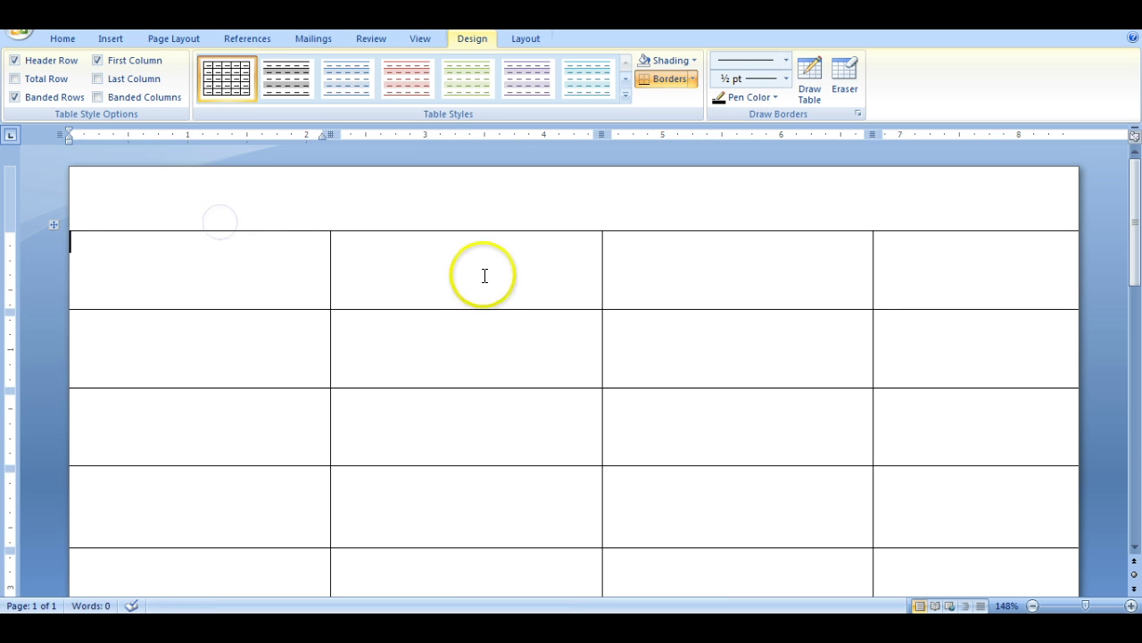
Select the entire table and apply AutoFit to Window
left_click_drag(51, 222, 164, 226)
right_click(387, 260)
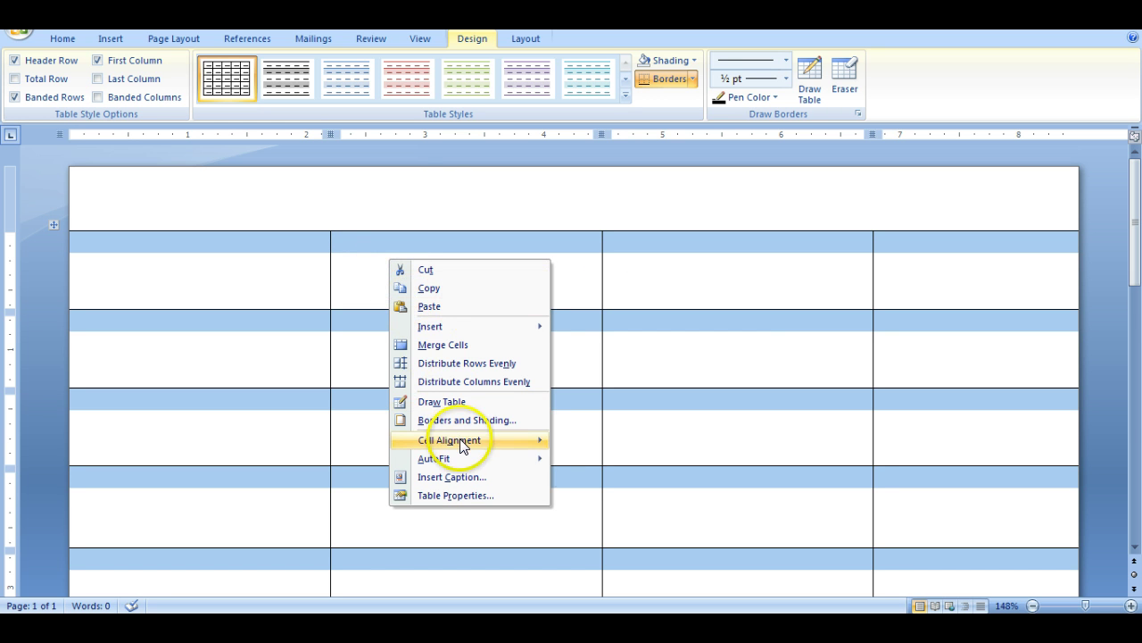
mouse_move(462, 446)
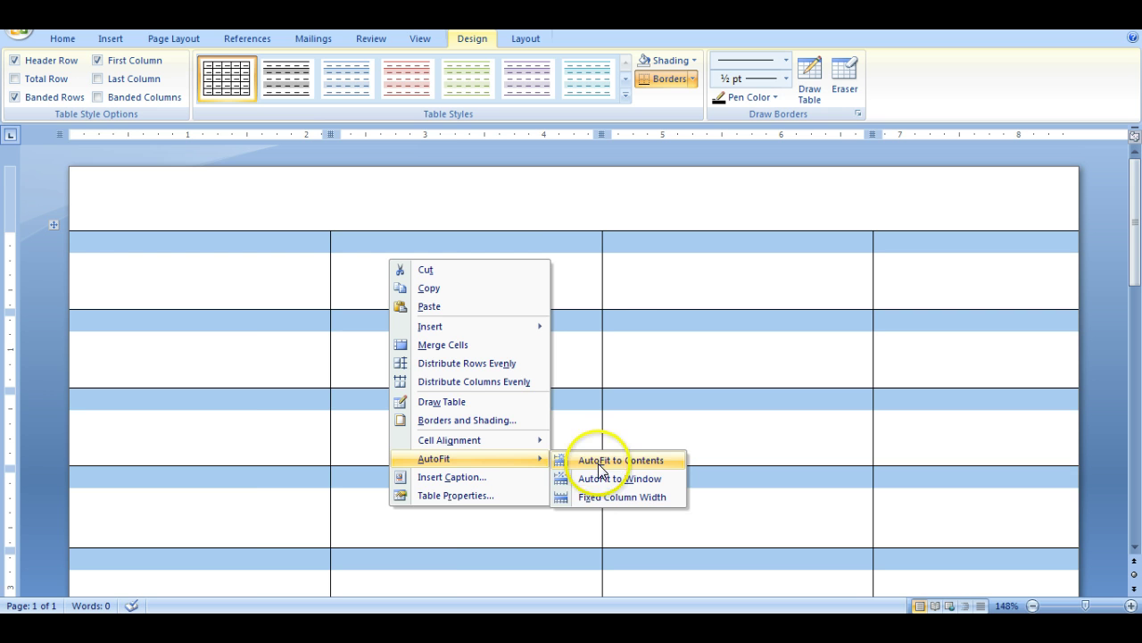
left_click(598, 477)
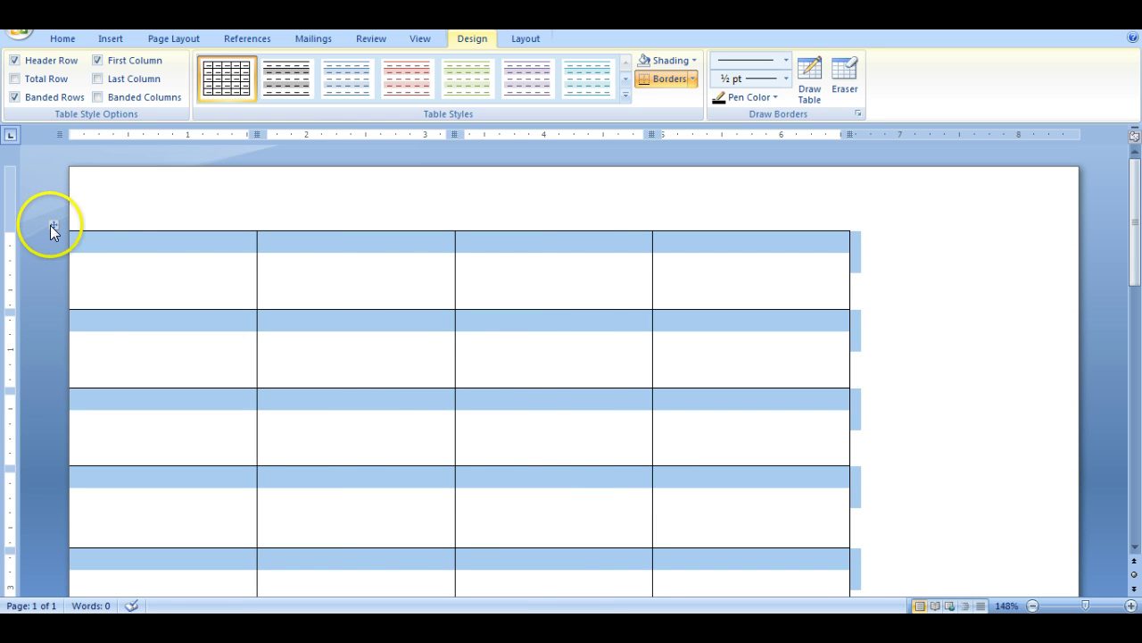
Move the table right so its left edge lines up with the page's left margin, and select the entire table
left_click_drag(54, 224, 169, 224)
left_click(174, 228)
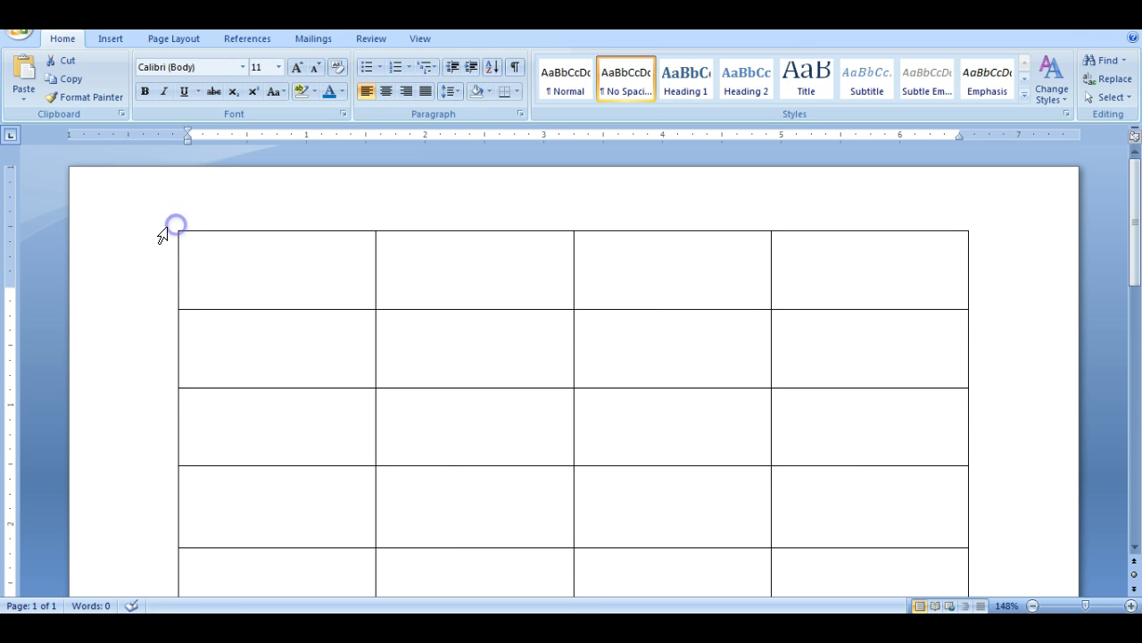
left_click(172, 224)
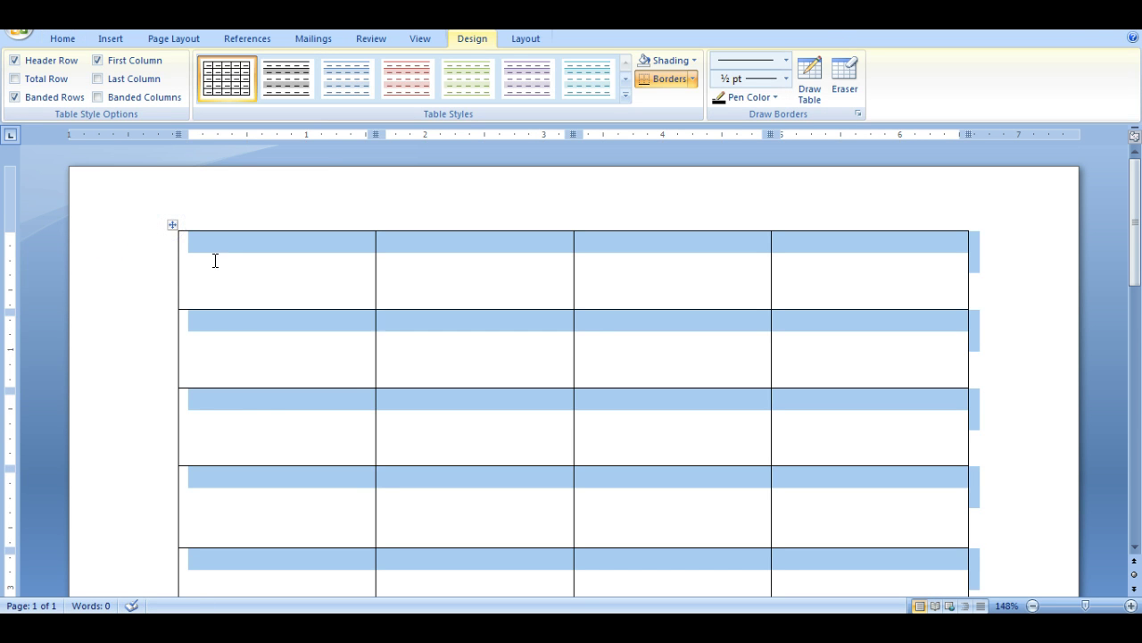
right_click(214, 264)
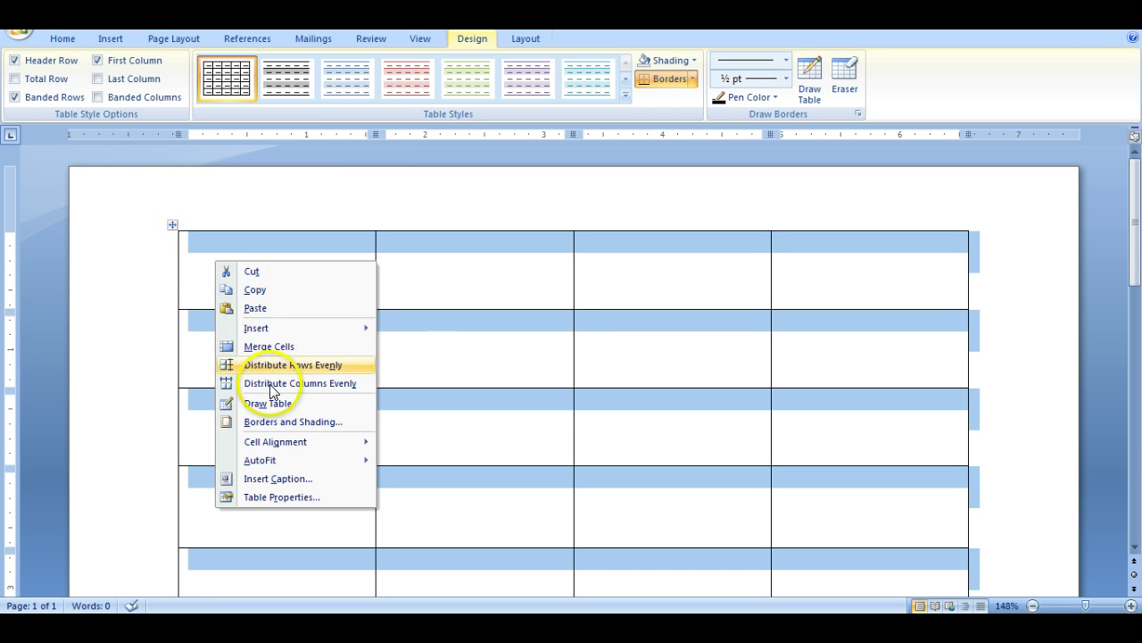
mouse_move(268, 461)
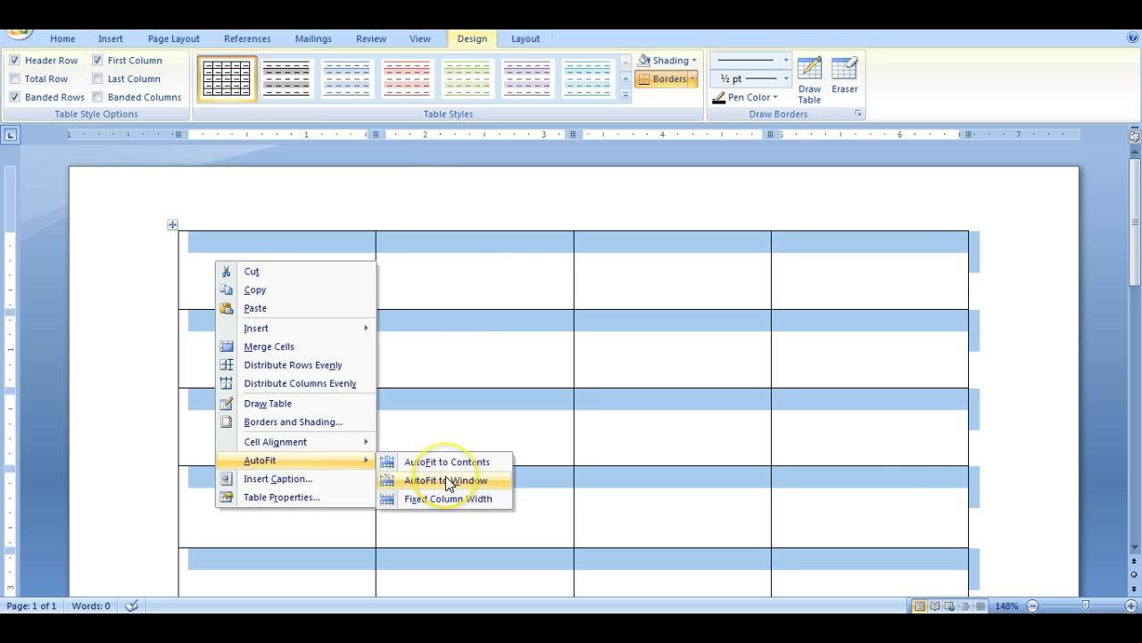
left_click(1004, 453)
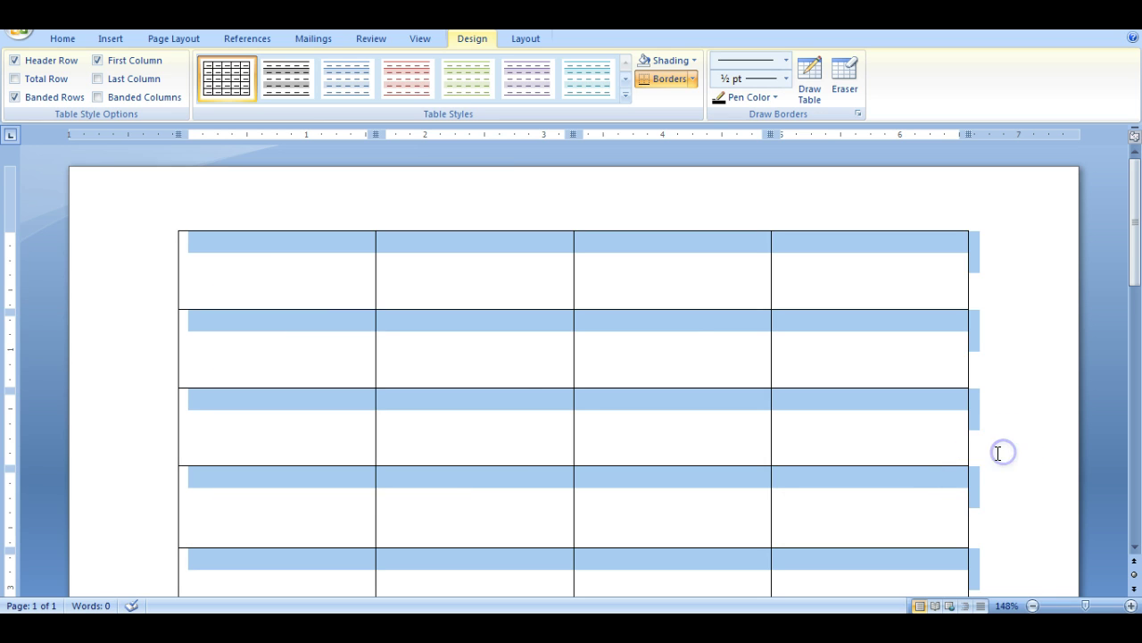
left_click(347, 283)
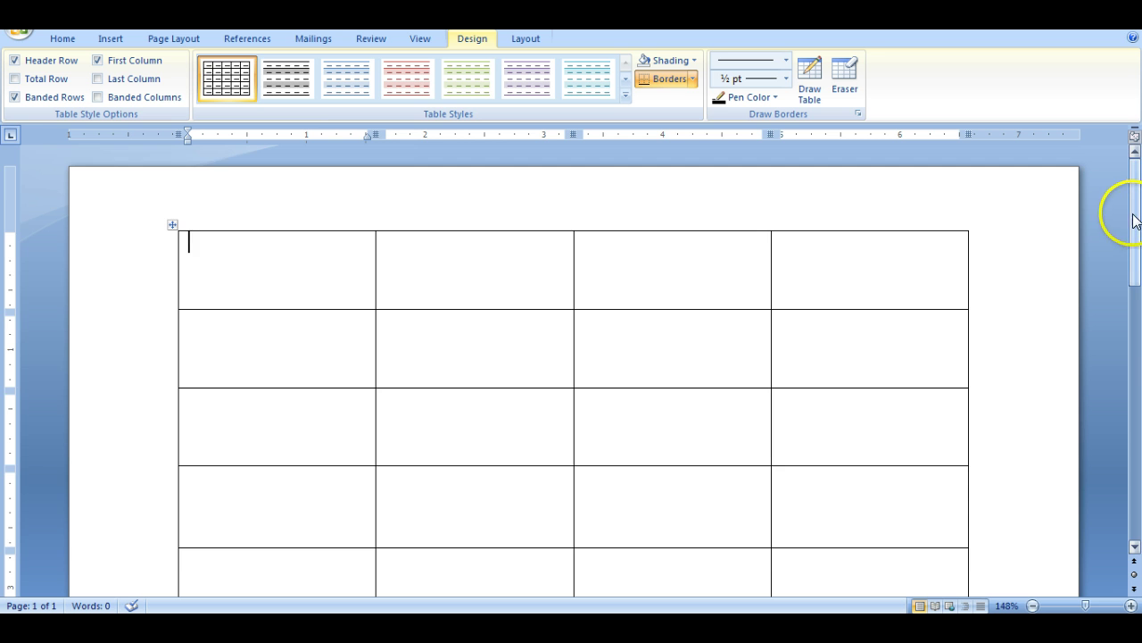
Select all cells in the table's top row and delete the entire row
left_click_drag(1132, 214, 1135, 238)
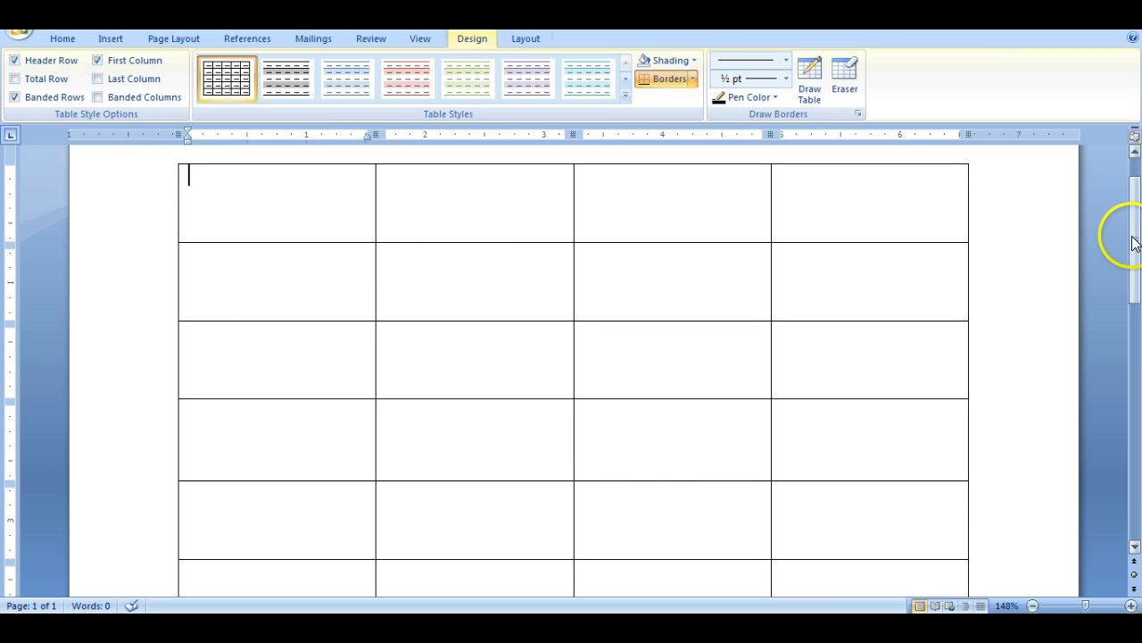
scroll(1136, 242, "up", 1)
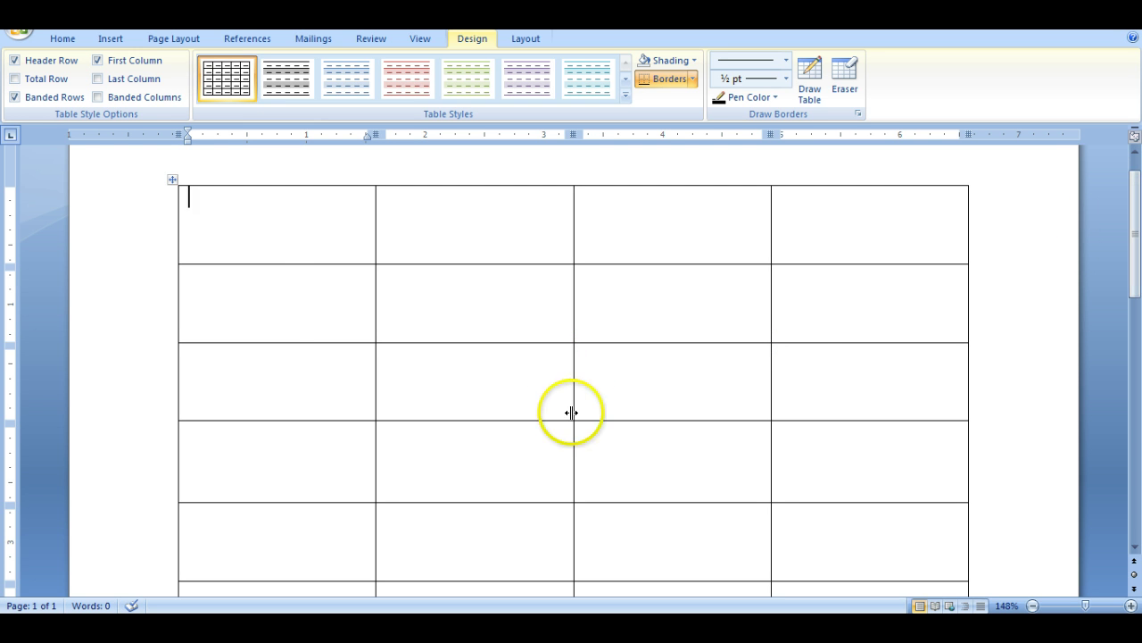
left_click_drag(254, 229, 764, 228)
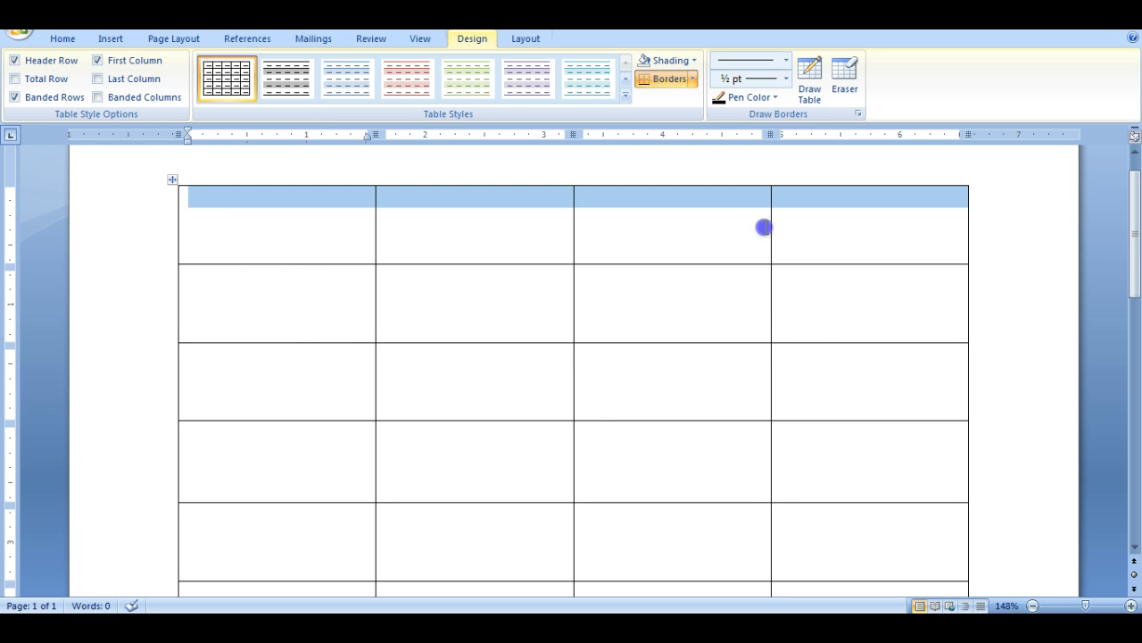
left_click_drag(836, 226, 833, 227)
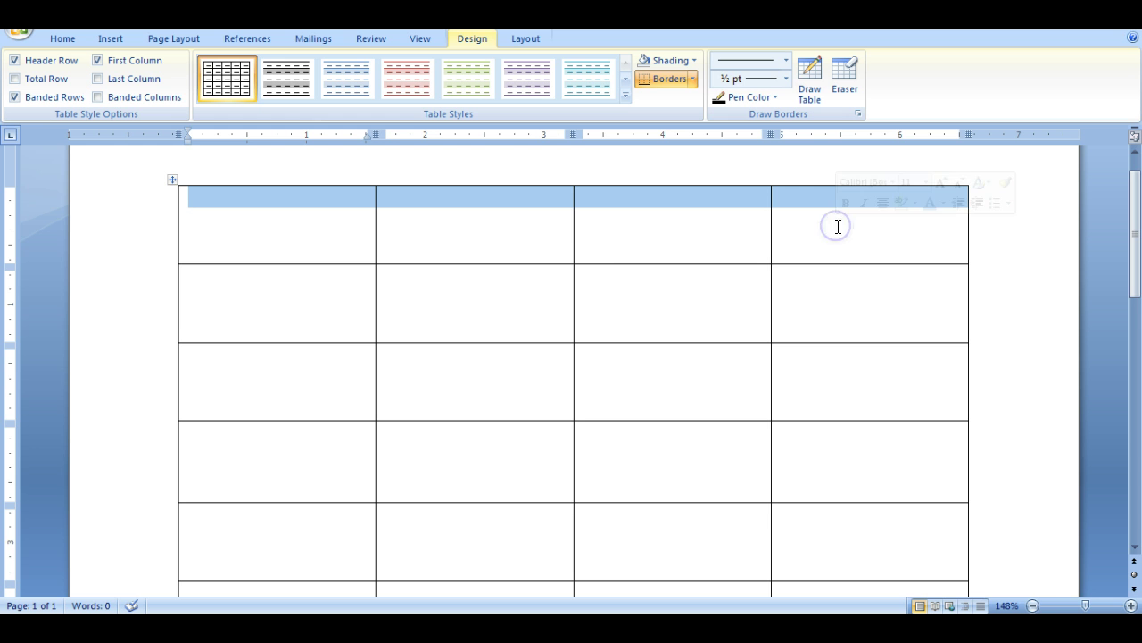
right_click(548, 231)
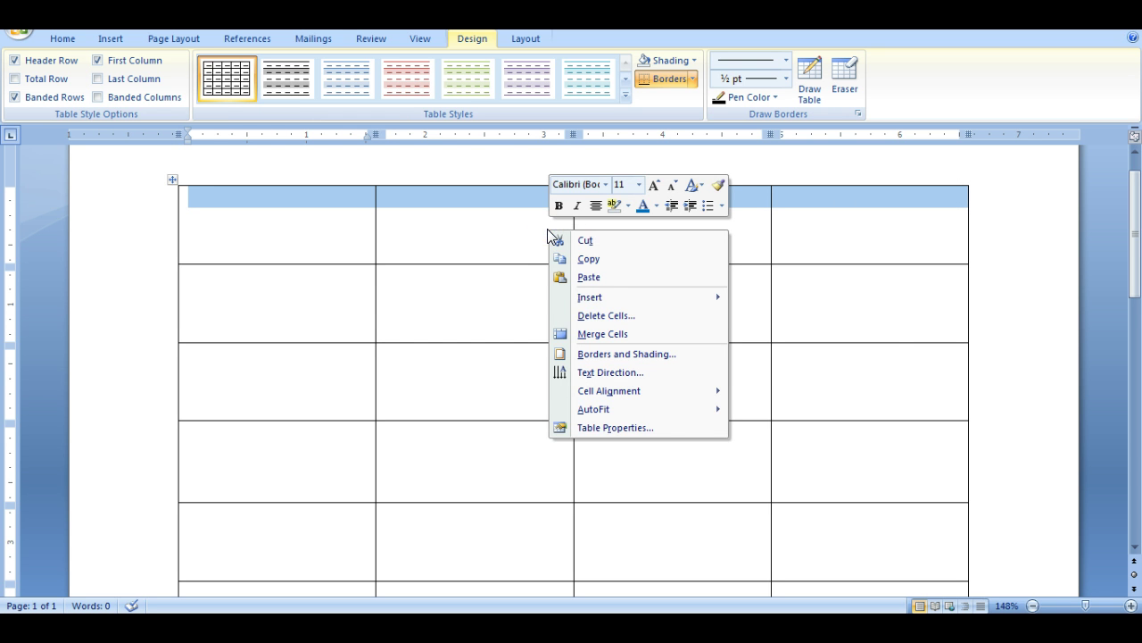
left_click(612, 316)
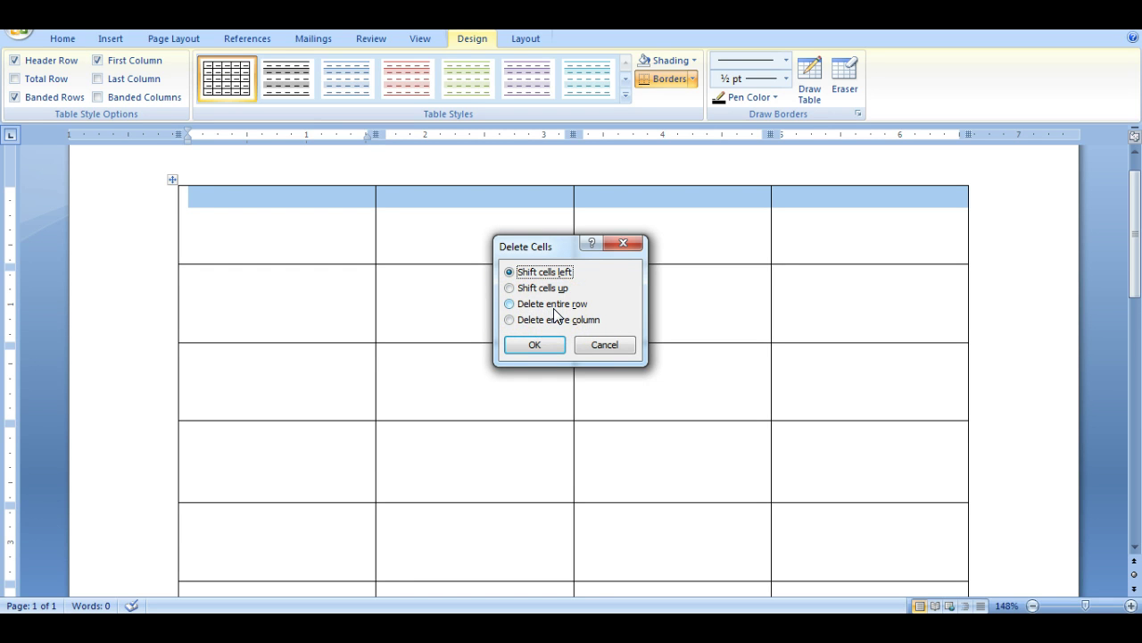
left_click(509, 303)
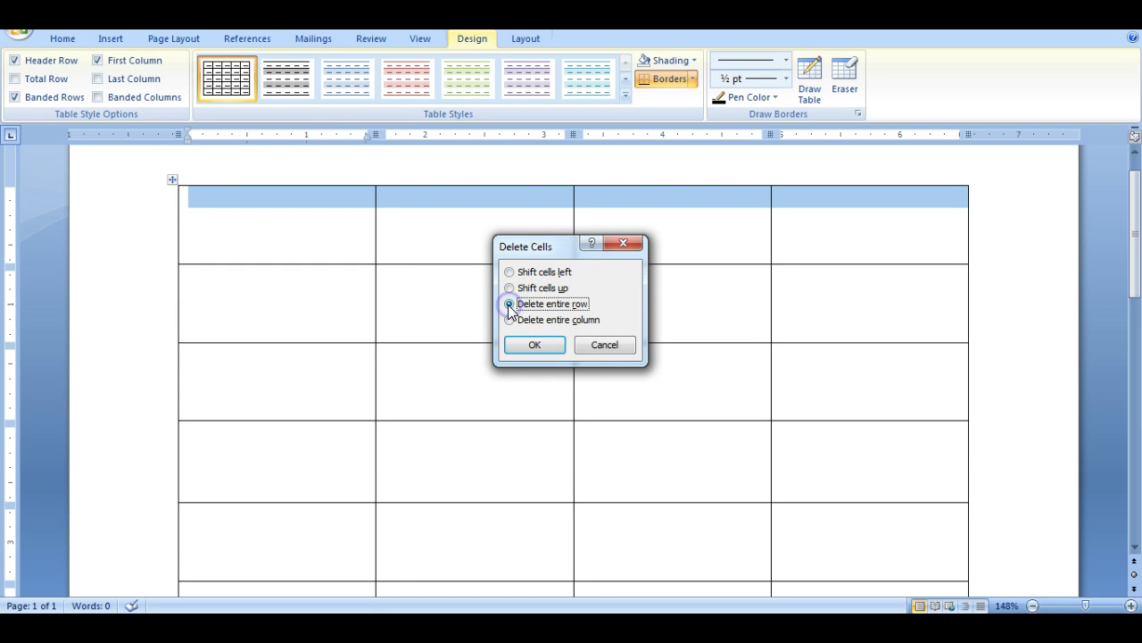
left_click(534, 347)
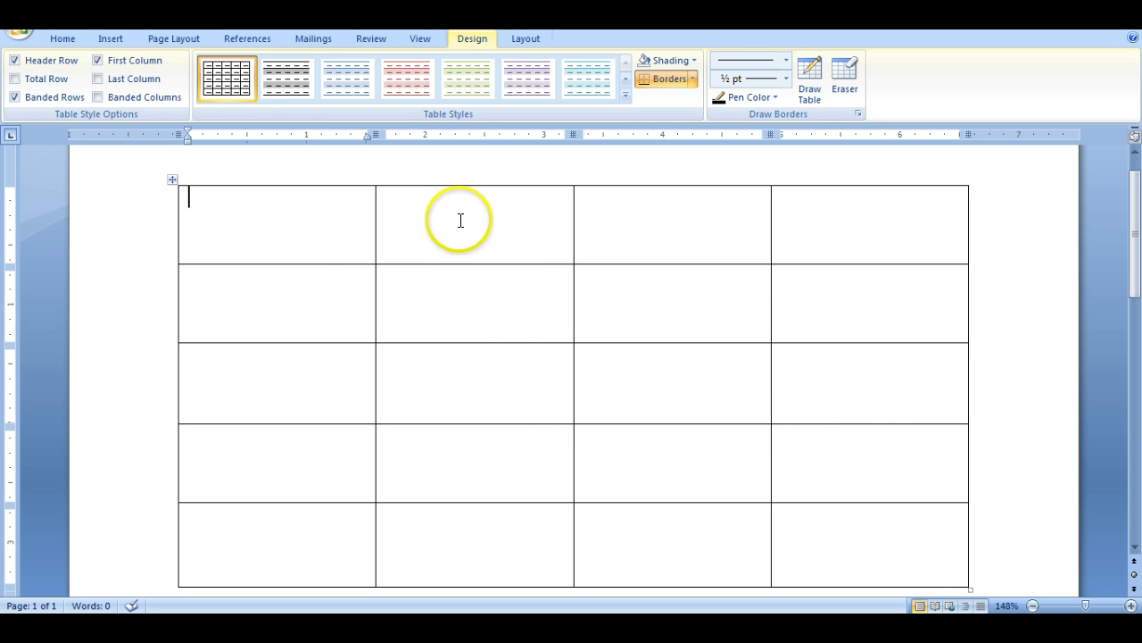
Select the table's second column from left to right and delete it
left_click(494, 274)
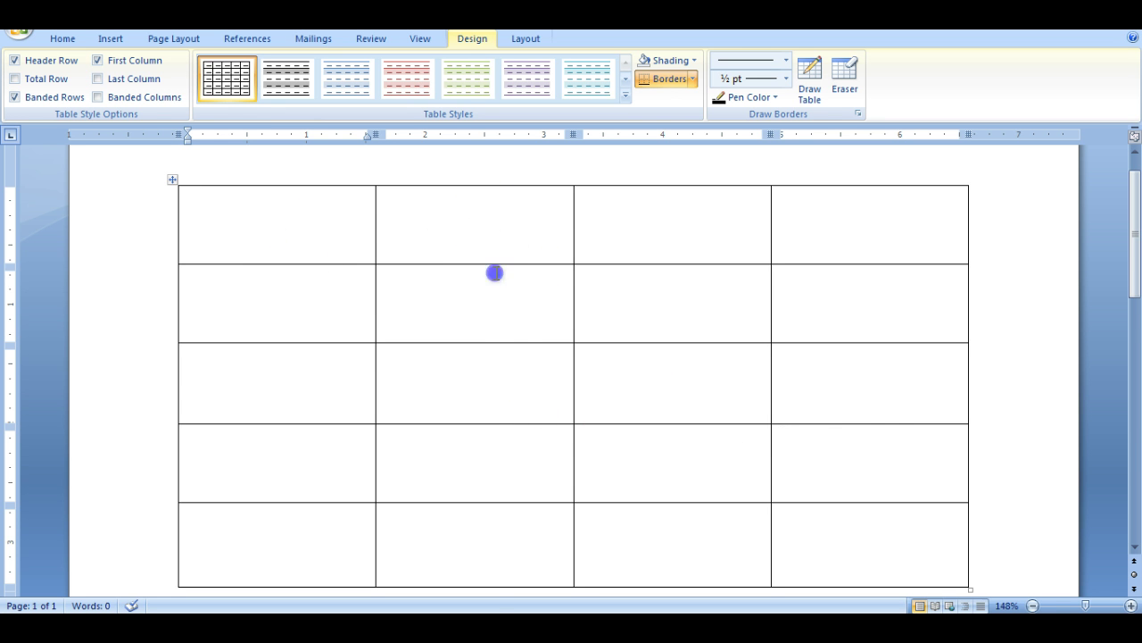
left_click_drag(494, 273, 491, 422)
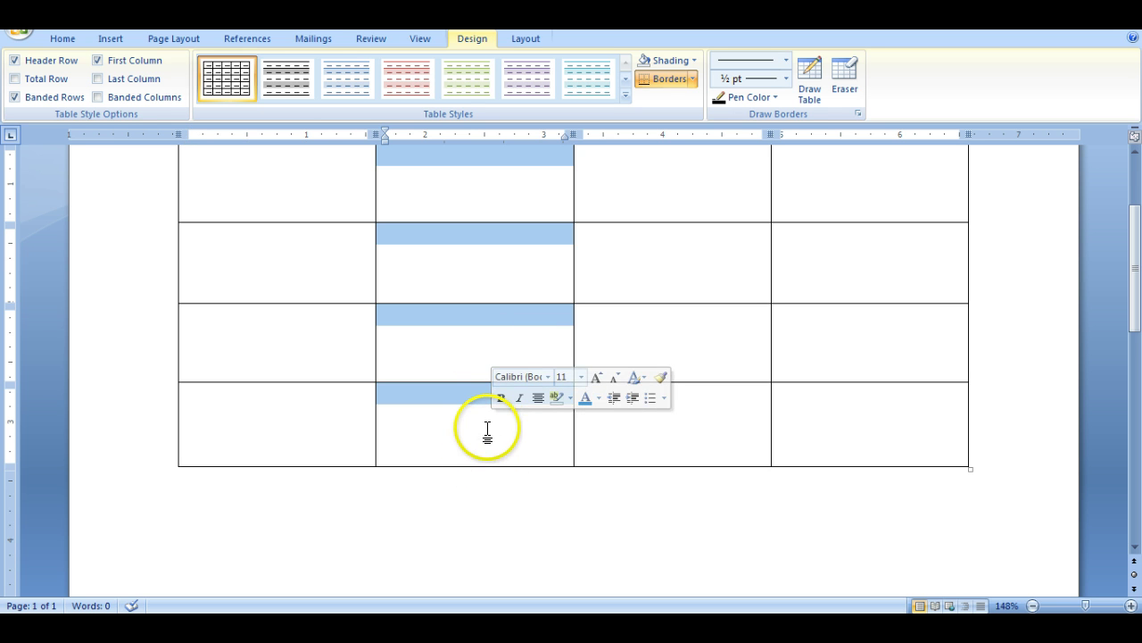
right_click(456, 259)
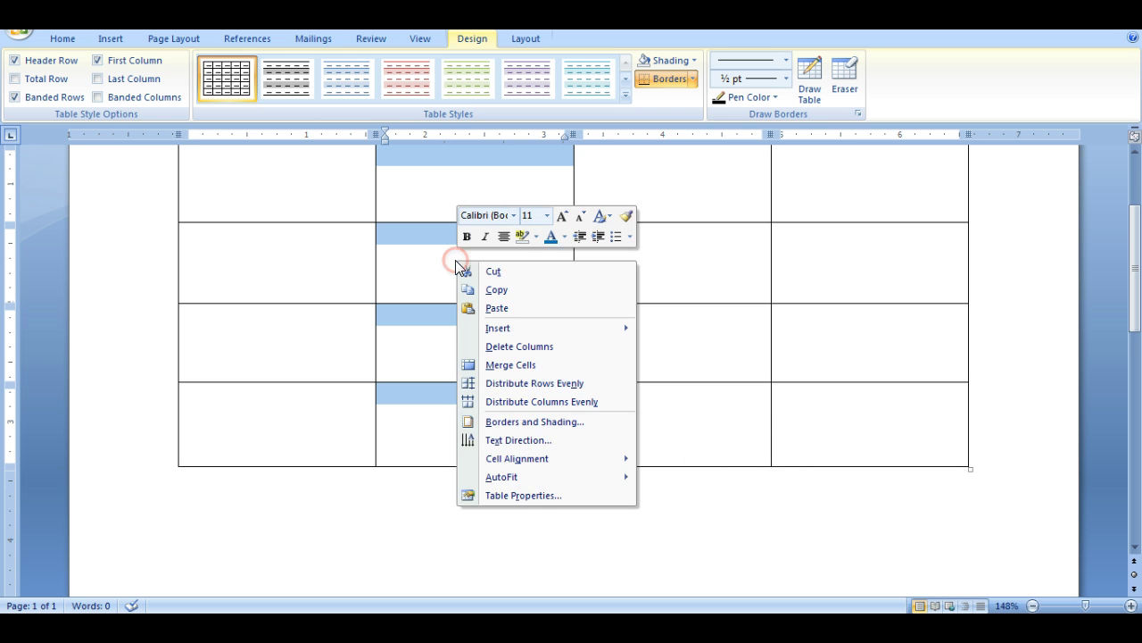
left_click(493, 346)
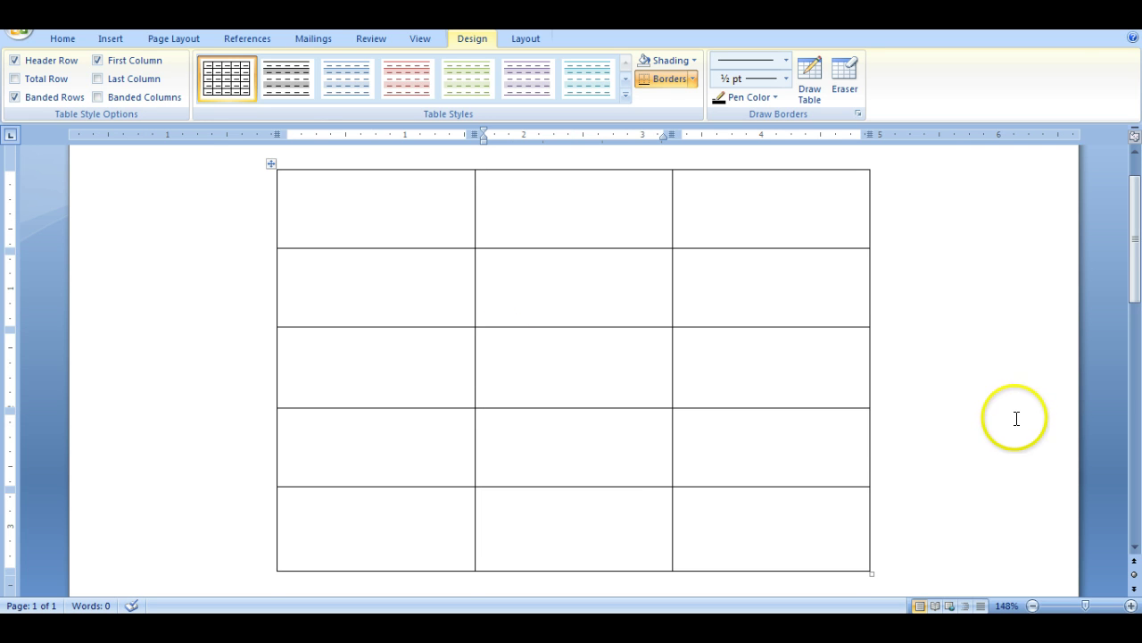
Move the whole table left into the page's left margin and slightly down the page
left_click_drag(1128, 262, 1138, 241)
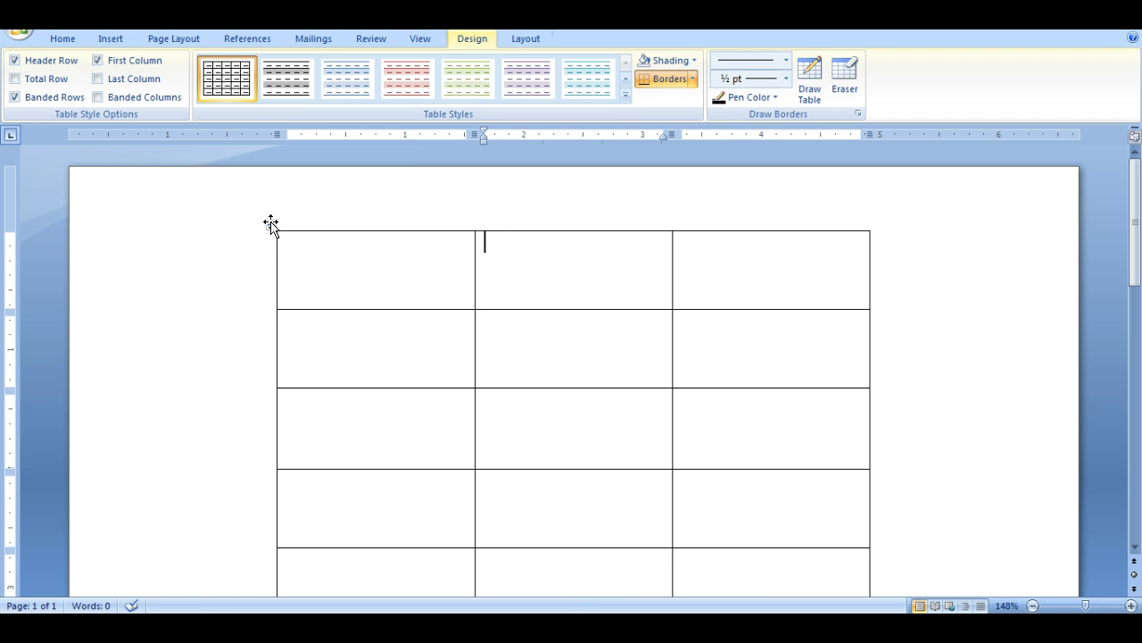
left_click_drag(270, 223, 125, 229)
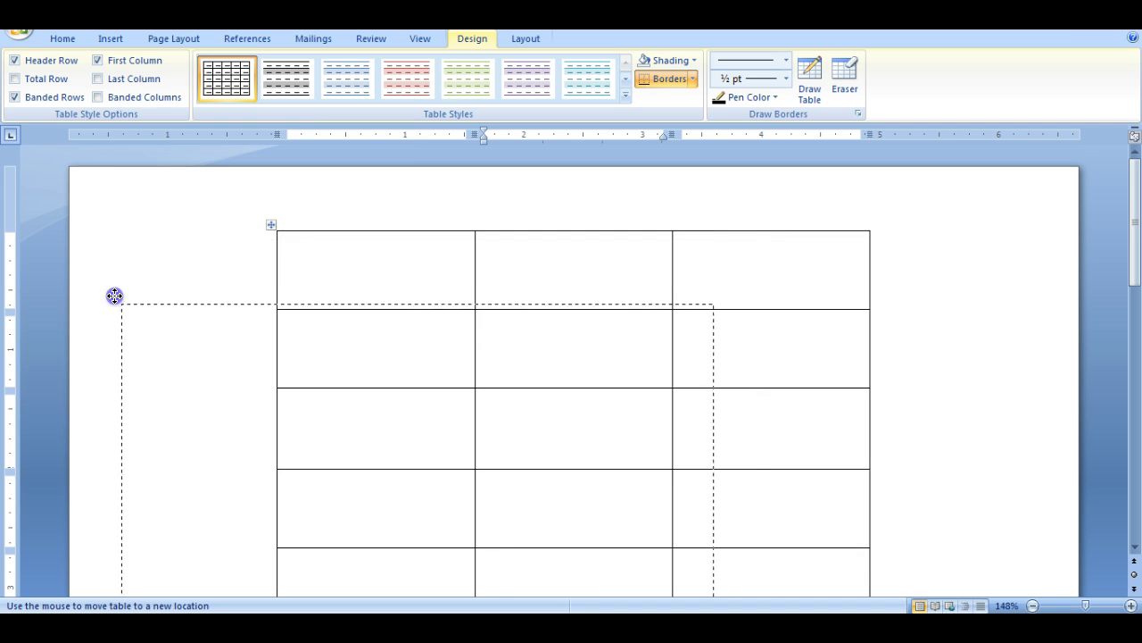
left_click_drag(114, 295, 113, 295)
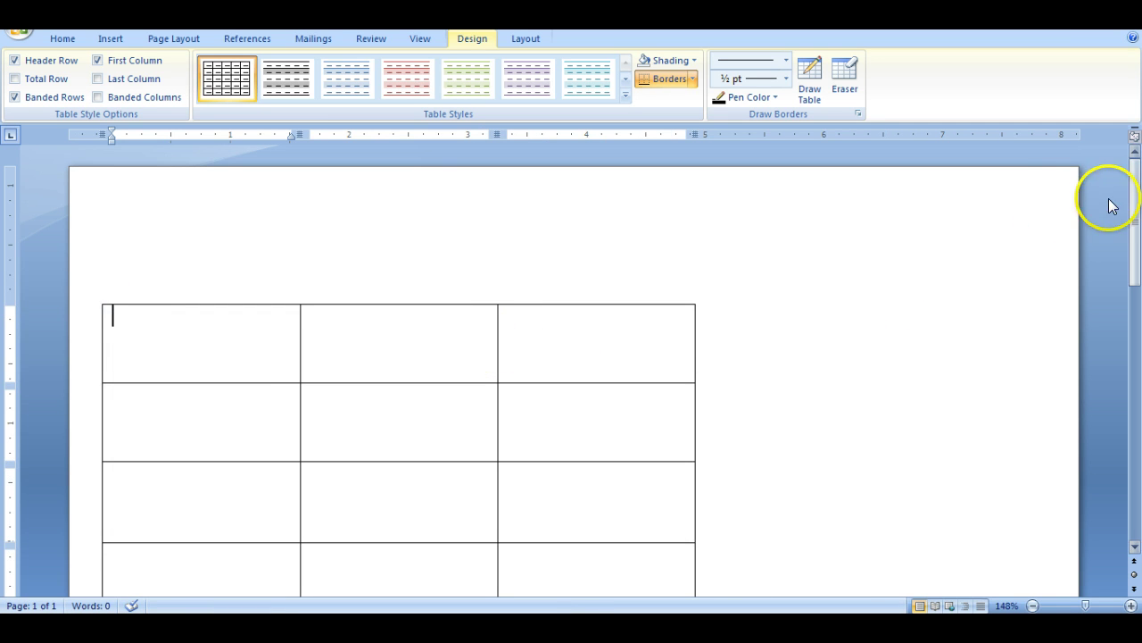
Enlarge the table from its lower-right corner so it spans nearly the full page width and is slightly taller
mouse_move(1134, 192)
left_mouse_down()
mouse_move(1134, 221)
mouse_move(1135, 204)
left_mouse_up()
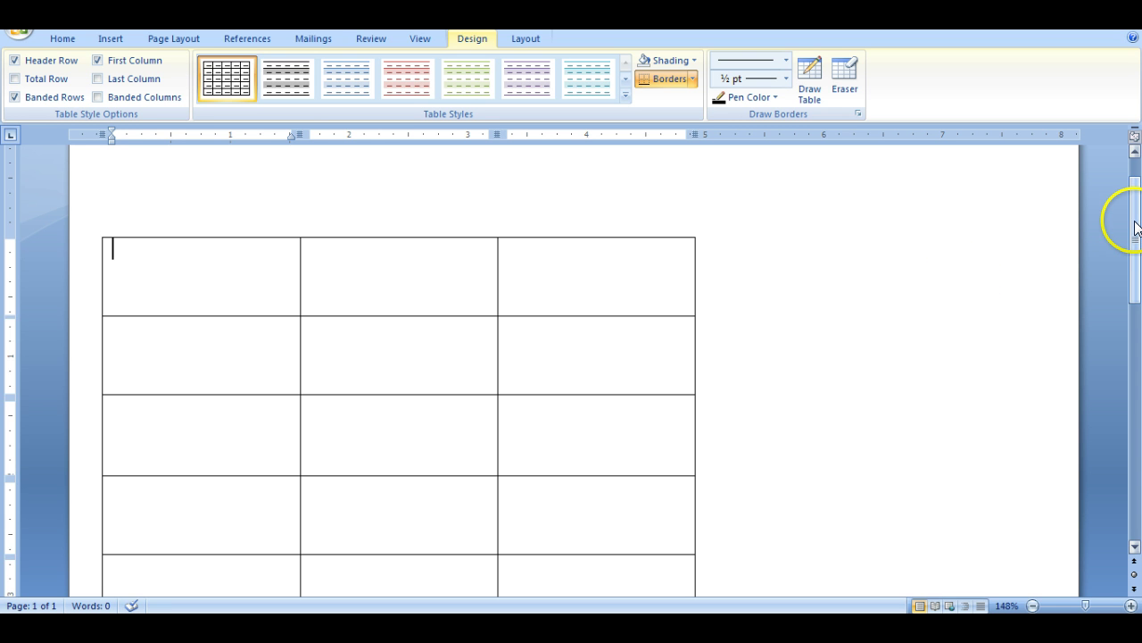
left_click_drag(1136, 227, 1137, 266)
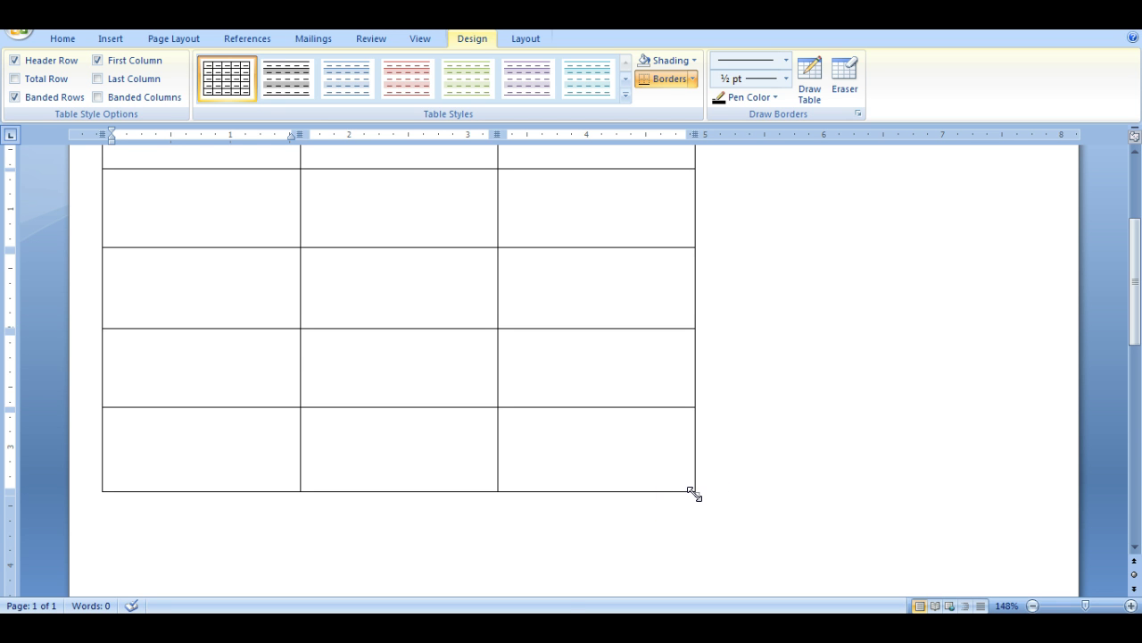
left_click_drag(695, 493, 883, 526)
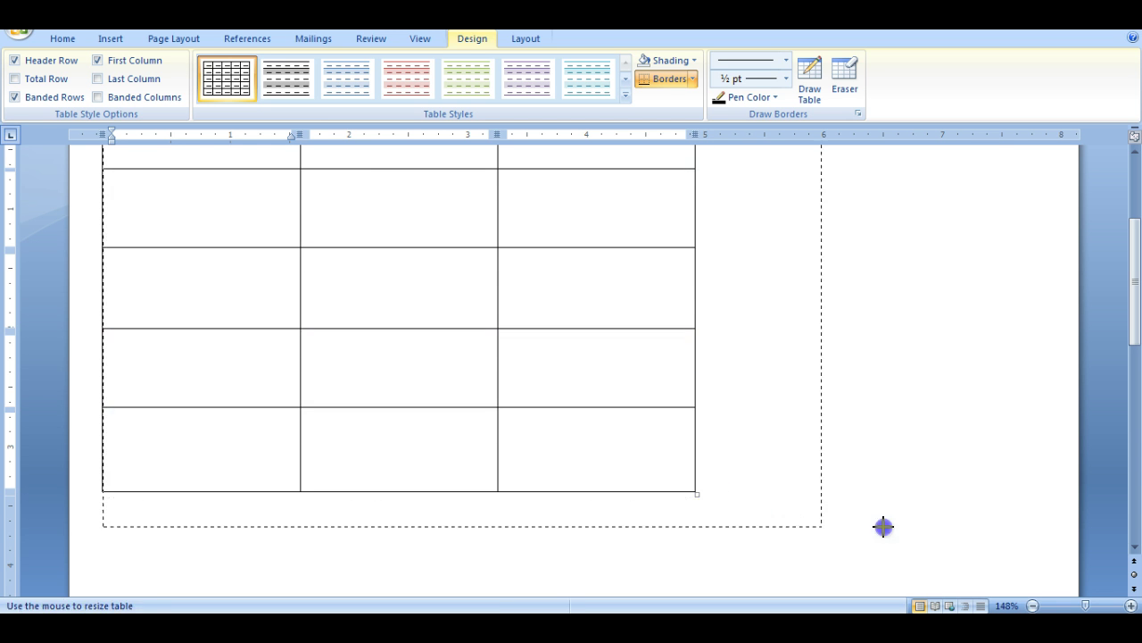
left_click_drag(996, 527, 1023, 532)
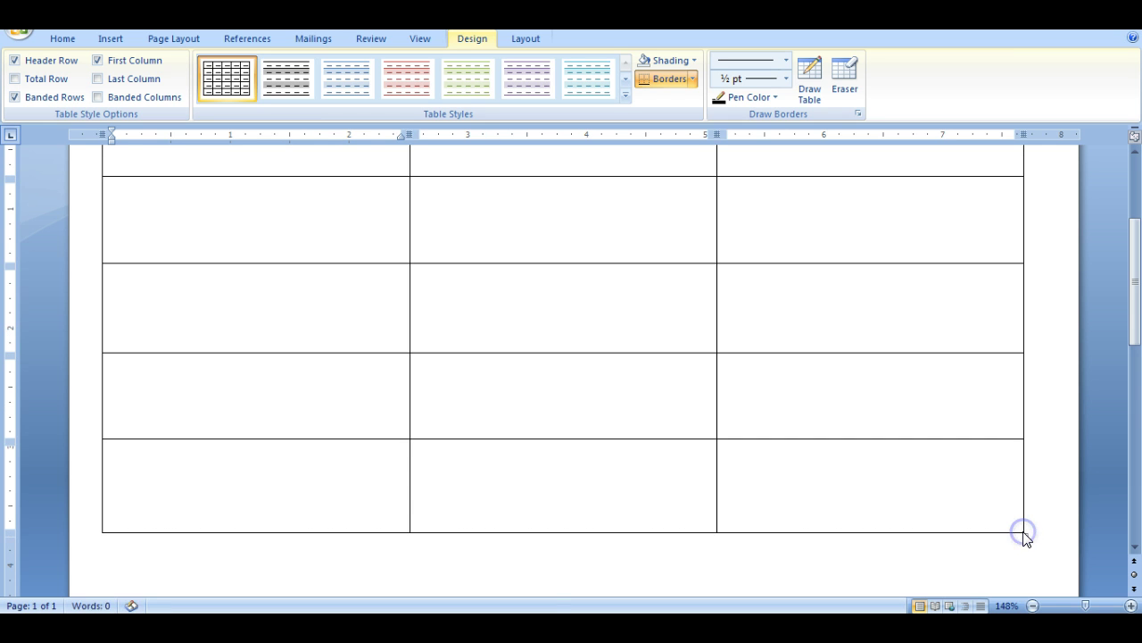
Select the three cells of the table's top row and merge them into a single cell
scroll(1138, 317, "up", 1)
left_click_drag(1137, 316, 1138, 290)
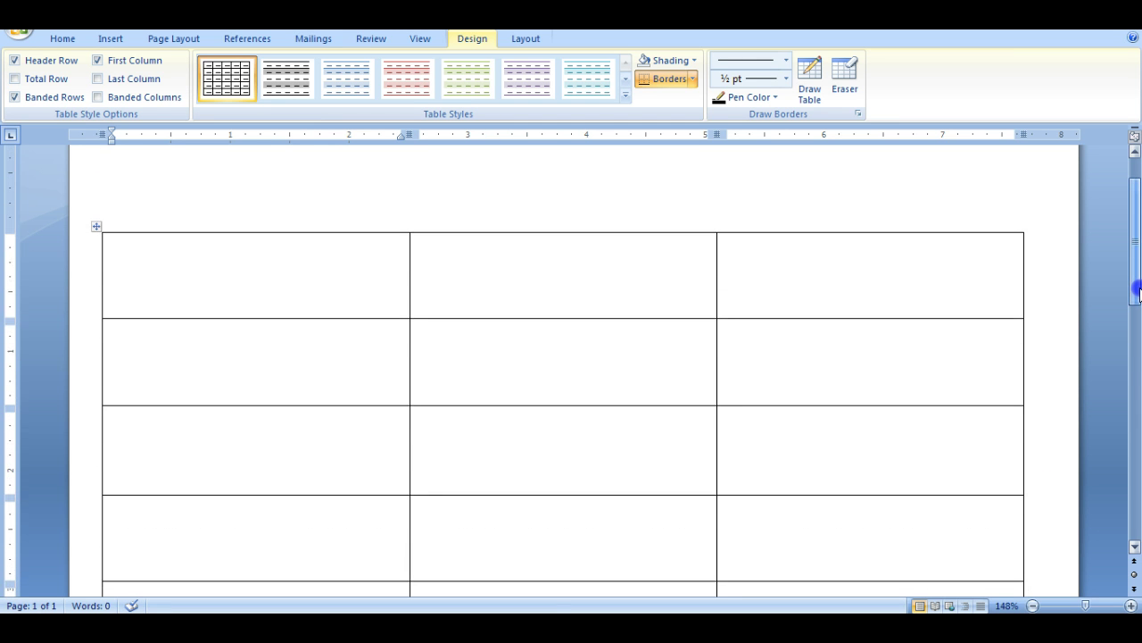
left_click_drag(1138, 290, 1138, 290)
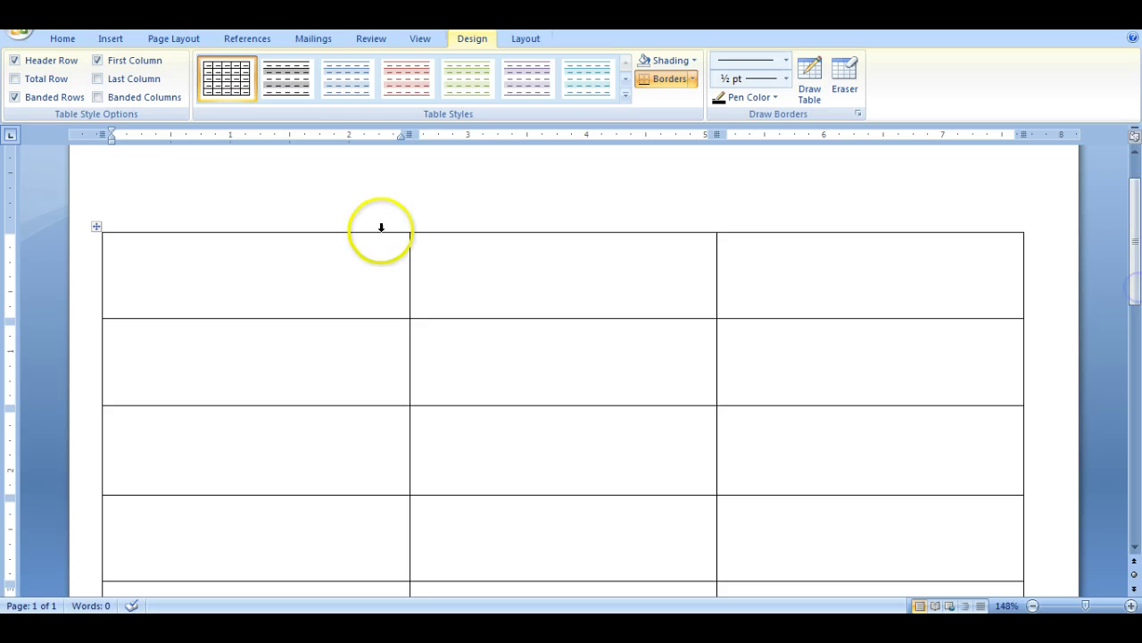
left_click(353, 263)
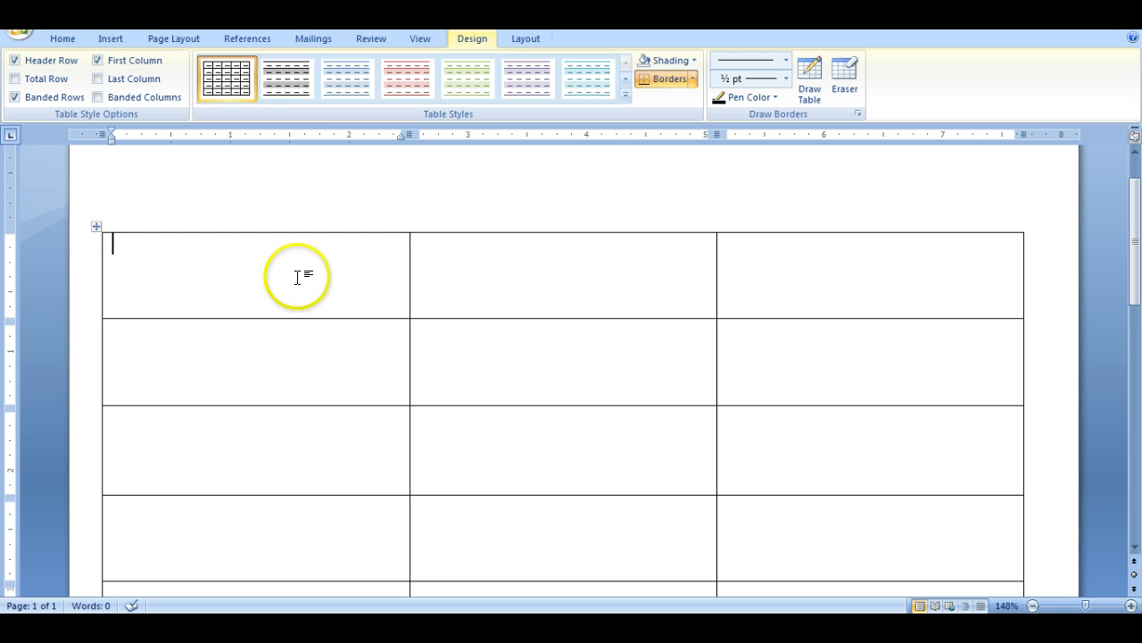
left_click(254, 266)
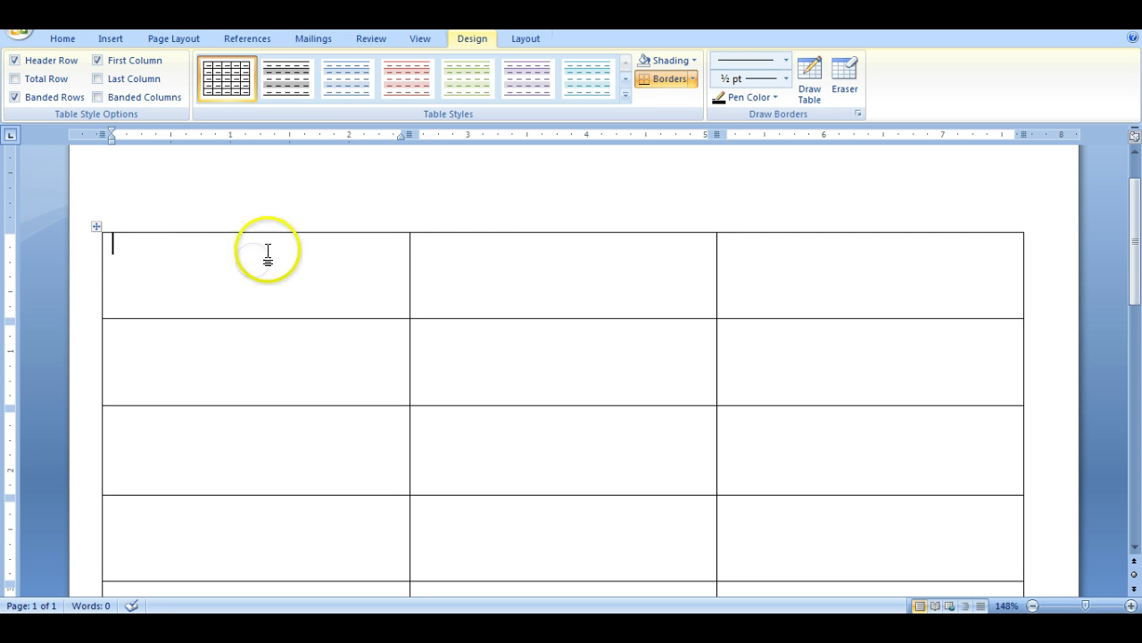
left_click_drag(253, 277, 829, 283)
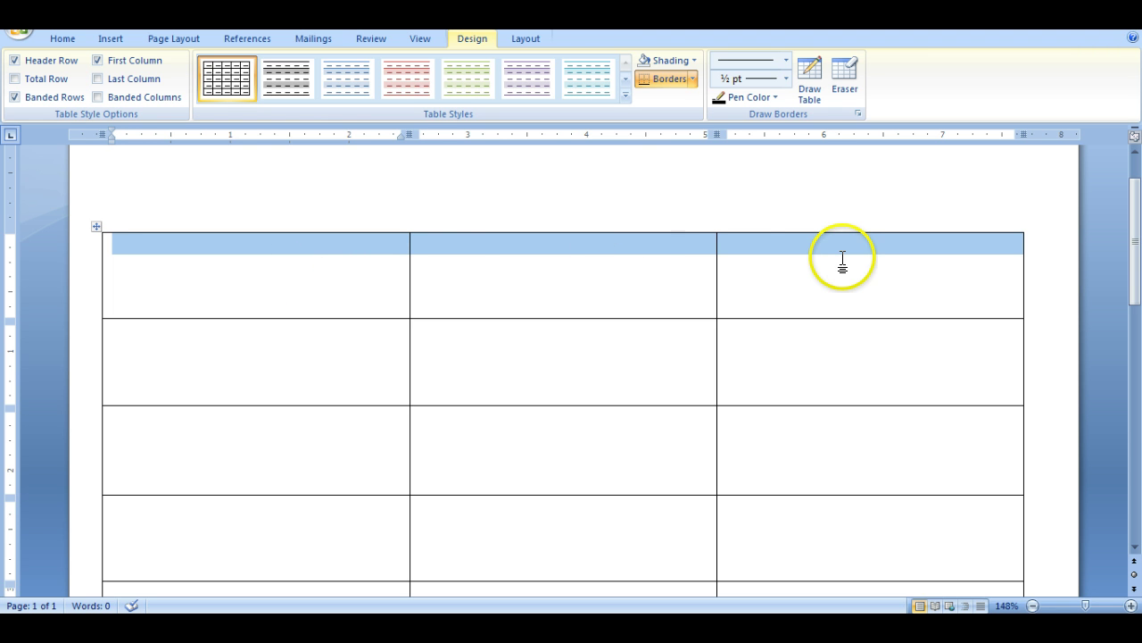
right_click(572, 284)
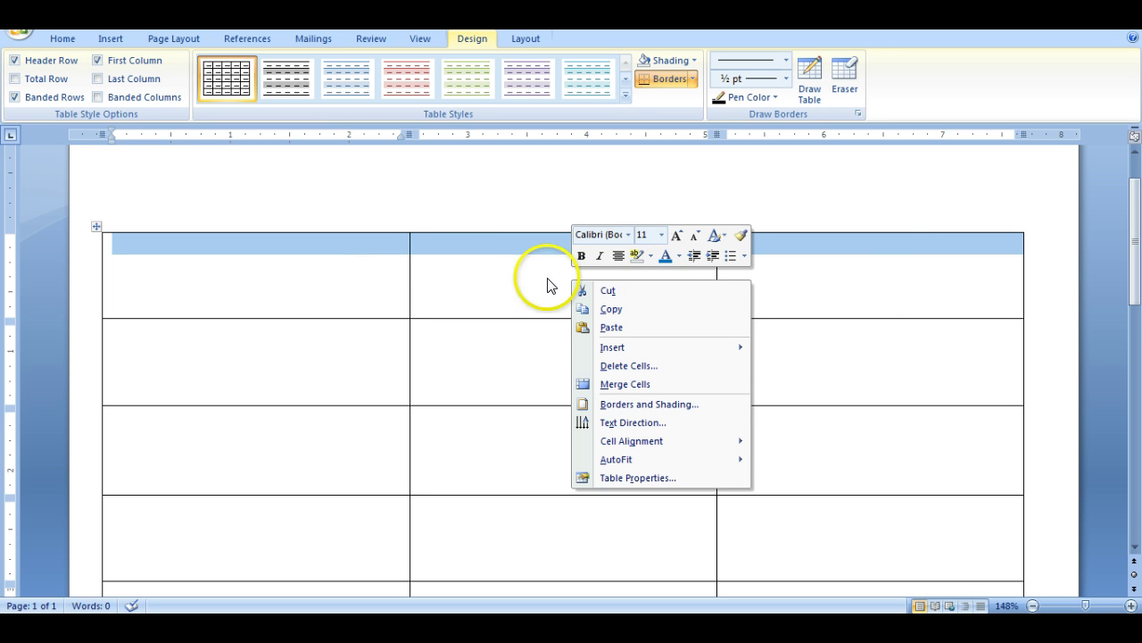
left_click(607, 386)
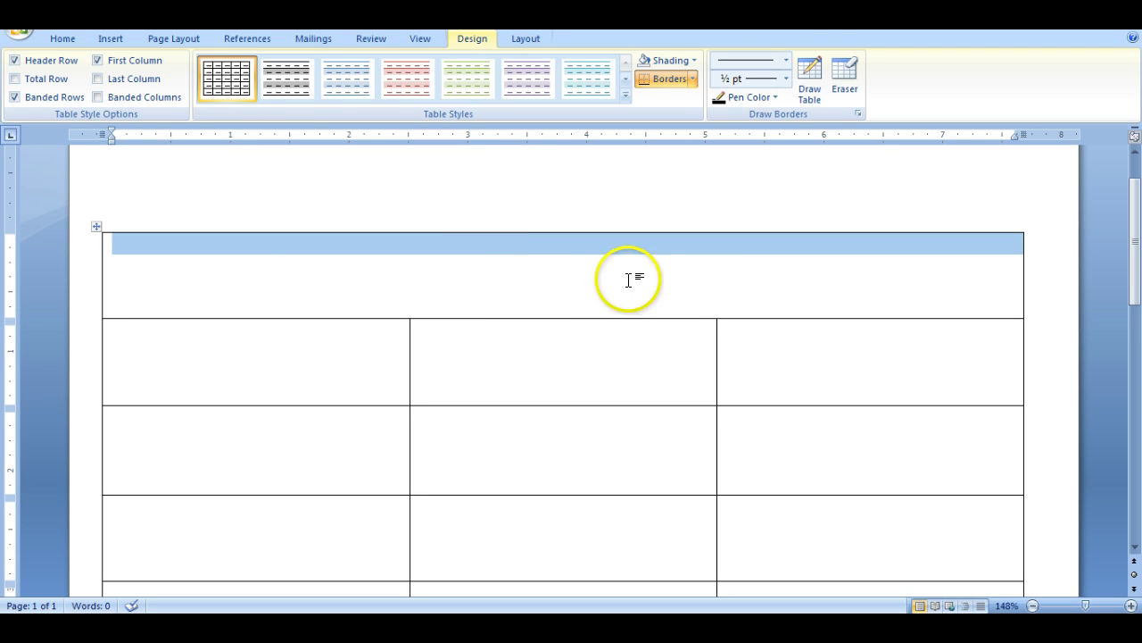
Split the merged top-row cell into 3 columns and 1 row, keeping the cells merged before the split
right_click(564, 284)
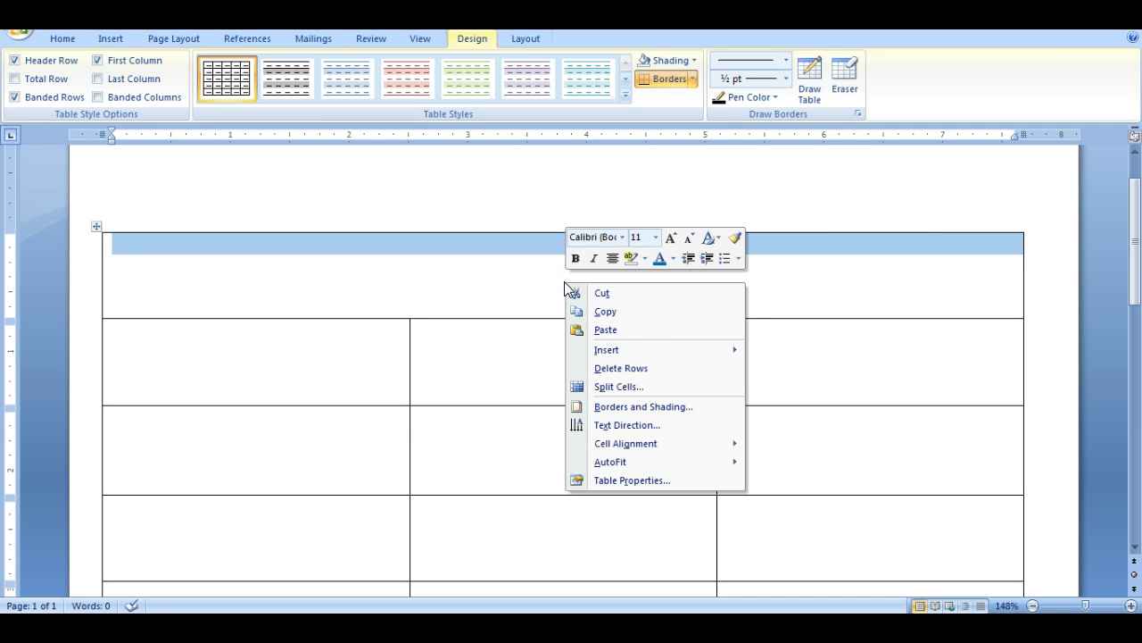
left_click(680, 386)
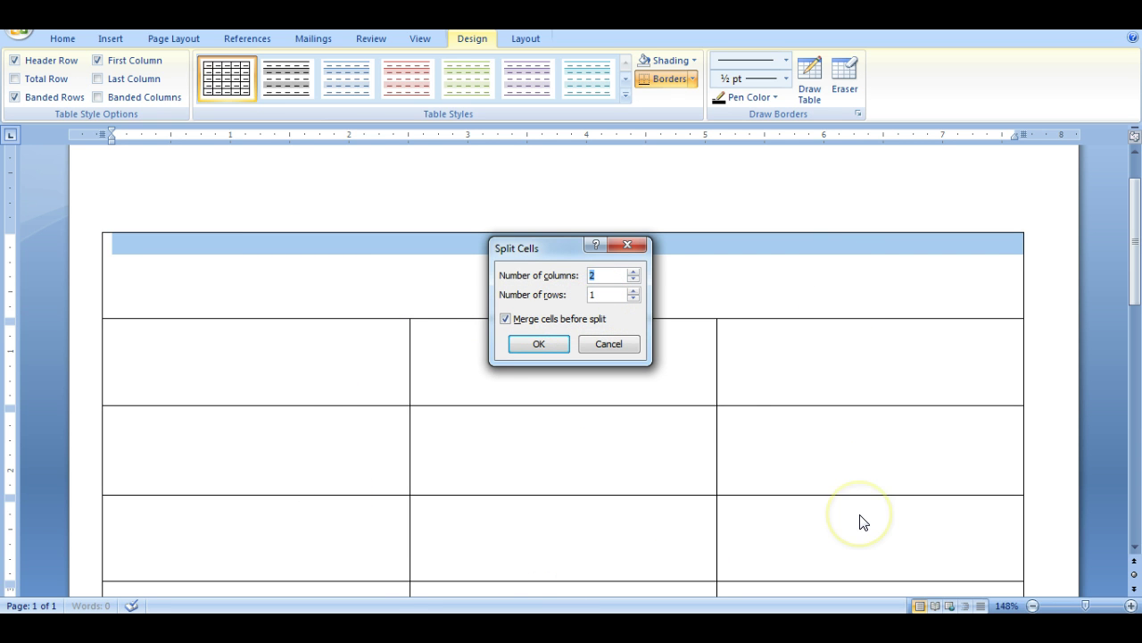
left_click(634, 272)
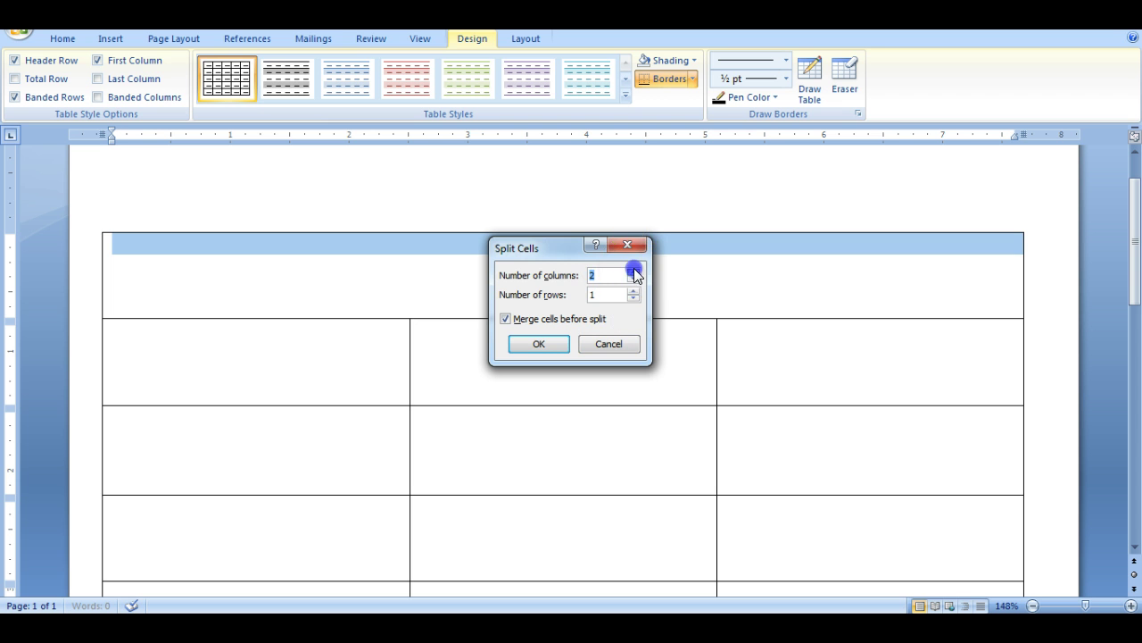
left_click(600, 275)
type("3")
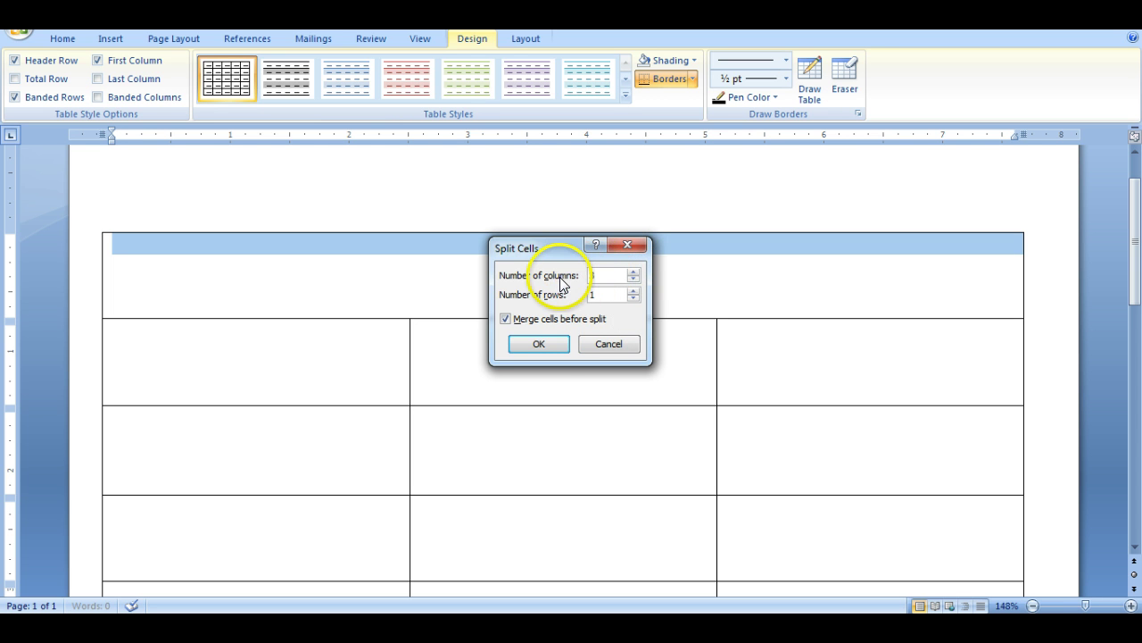
left_click(545, 351)
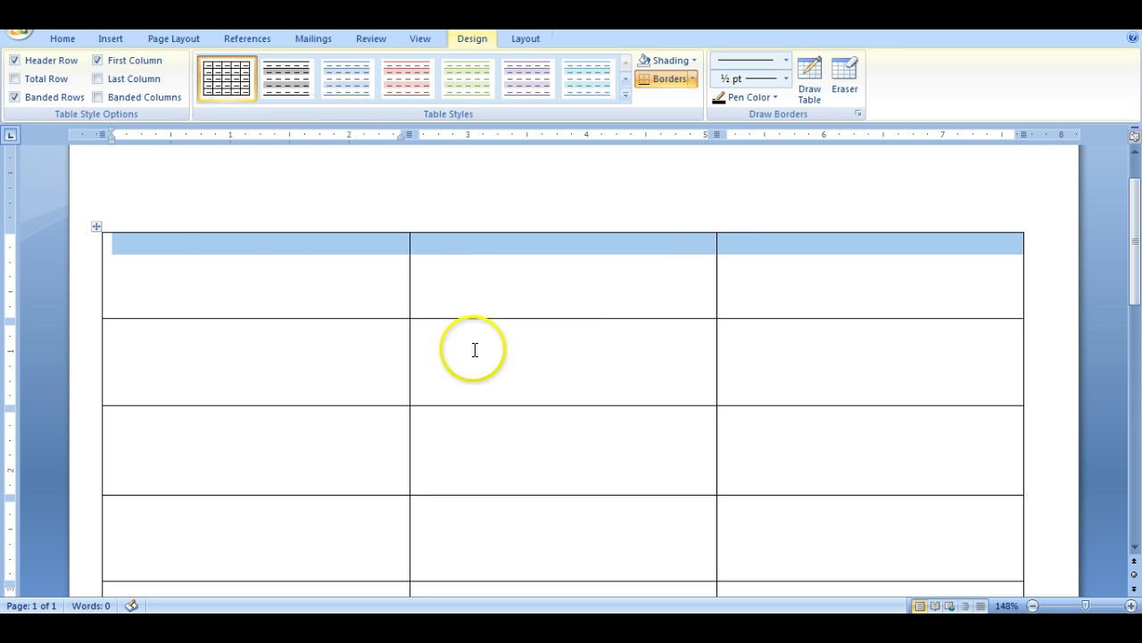
Undo the split of the table's top-row cell
left_click(804, 294)
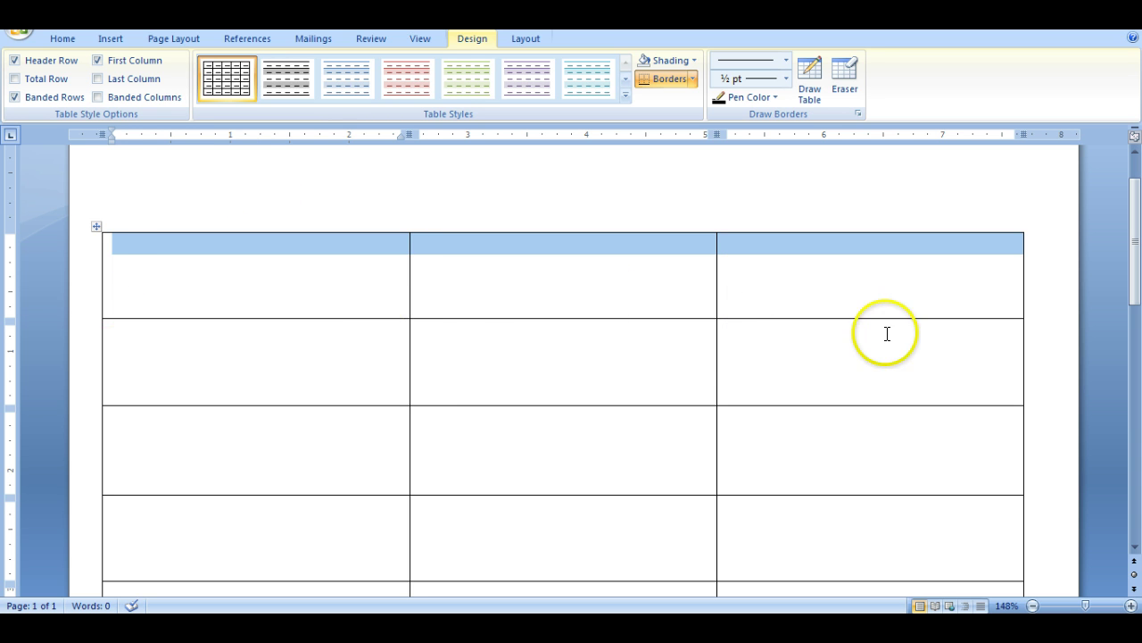
left_click(505, 324)
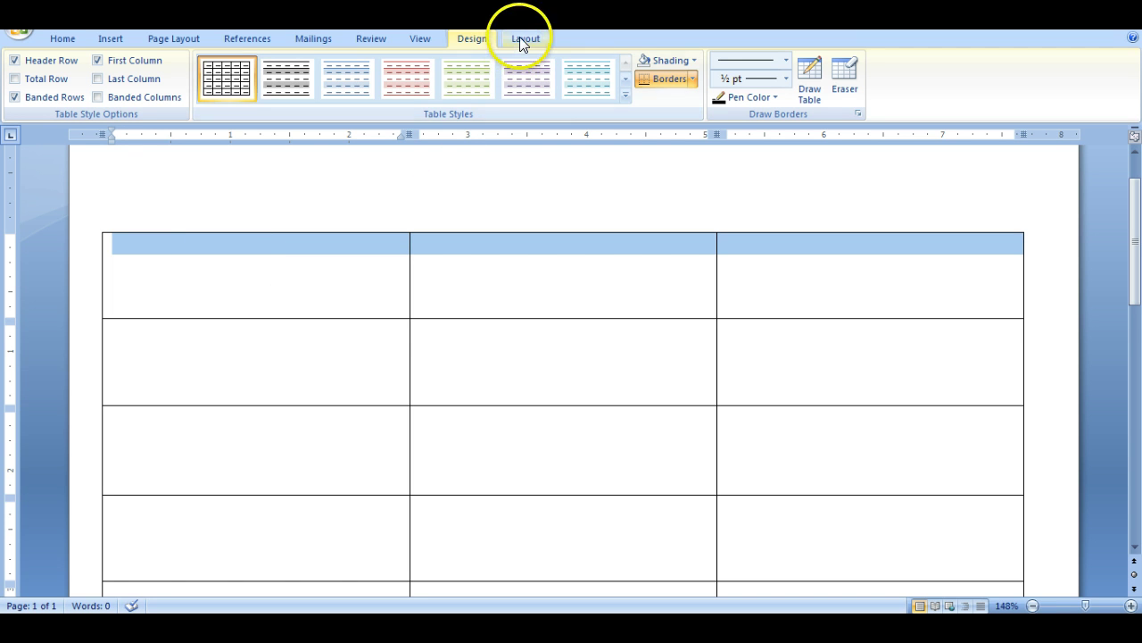
left_click(437, 153)
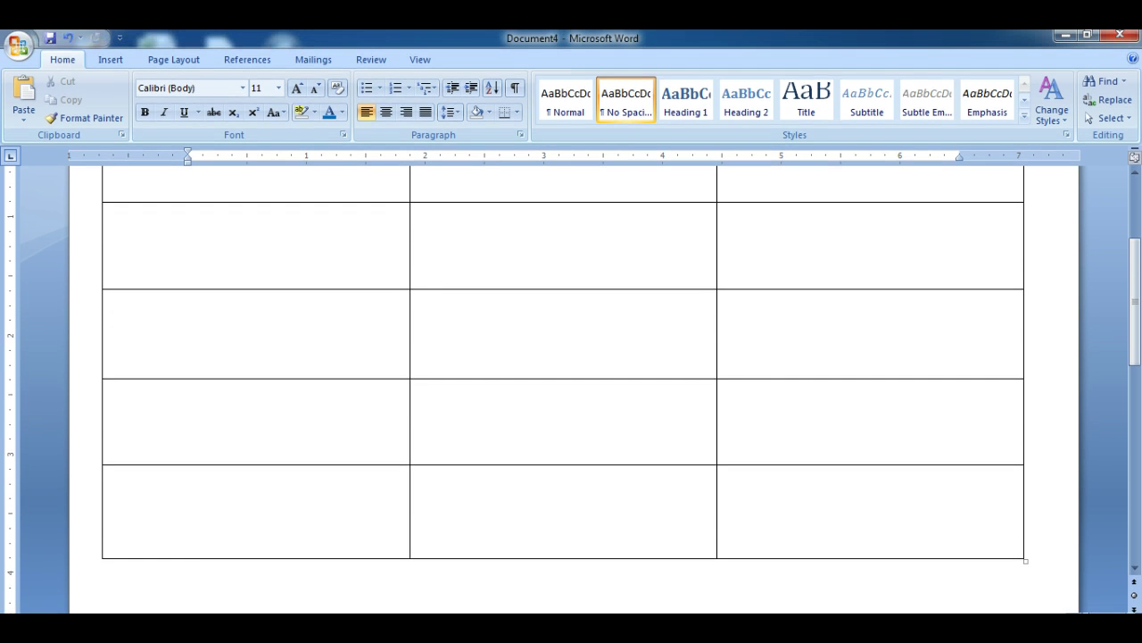
left_click(68, 37)
left_click(247, 248)
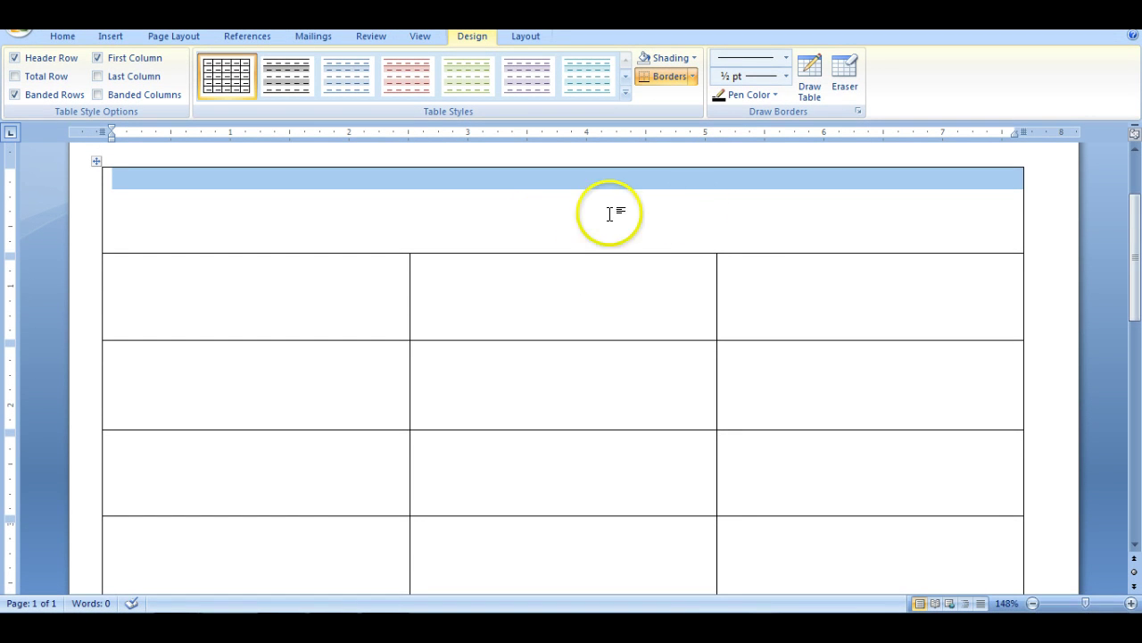
Enter the heading LIQUIDS in the merged top-row cell and set its font to Goudy Stout
left_click(581, 223)
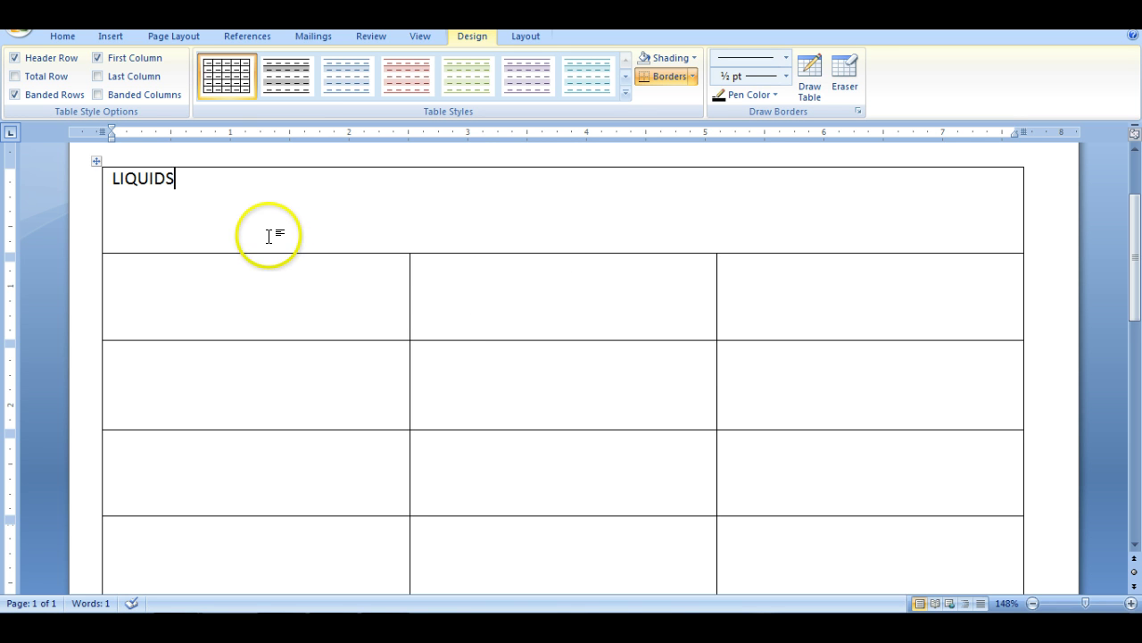
left_click(212, 193)
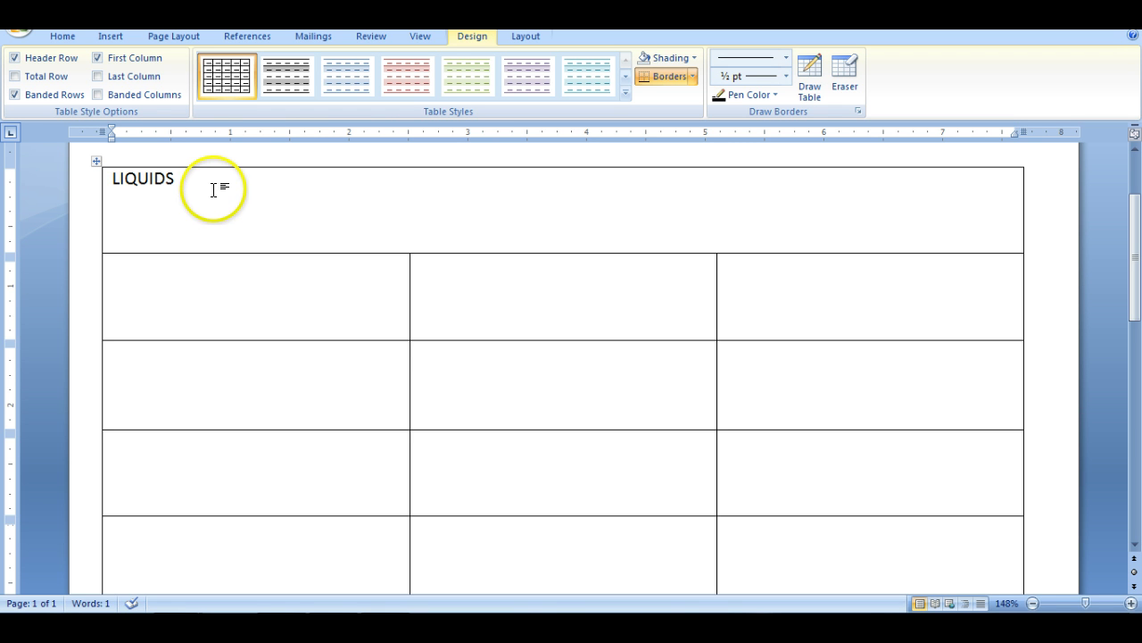
left_click_drag(184, 179, 109, 179)
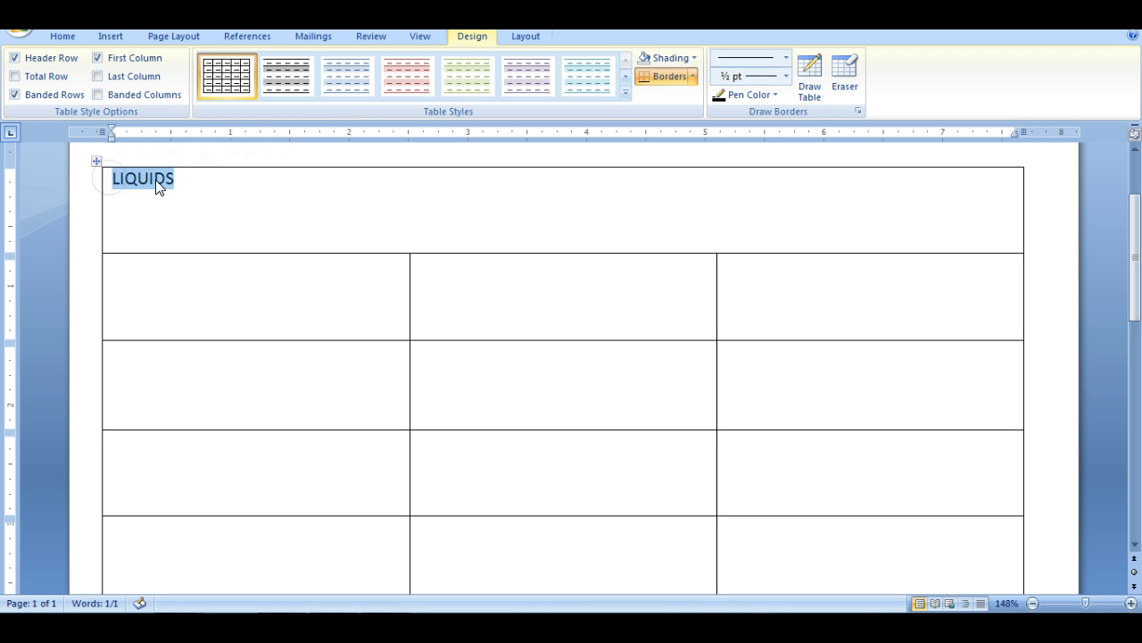
left_click(65, 36)
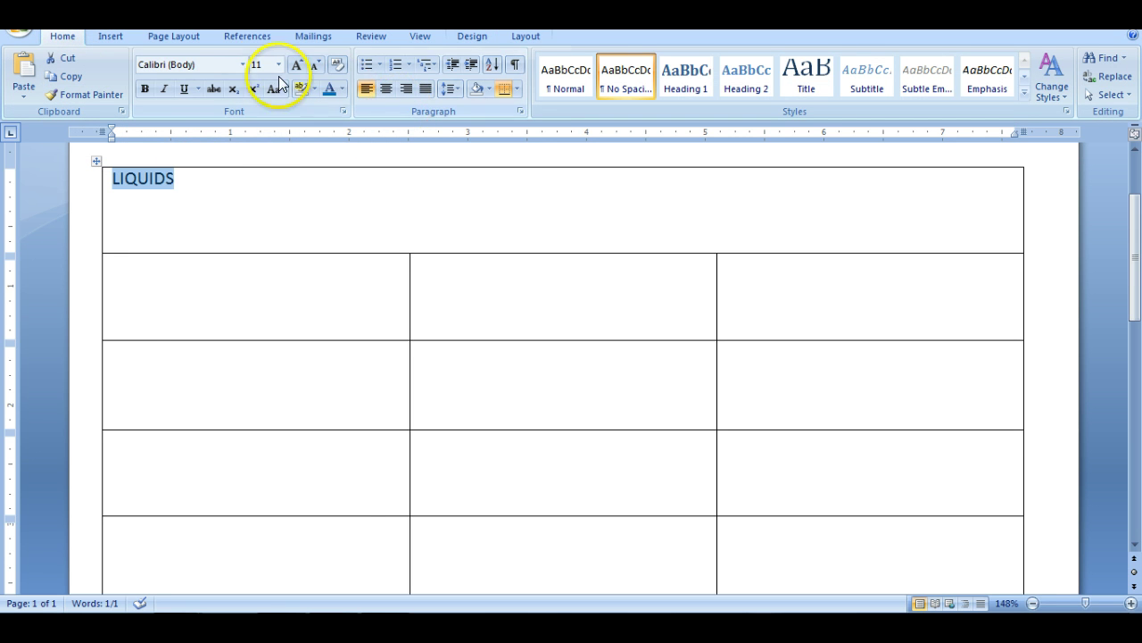
left_click(242, 64)
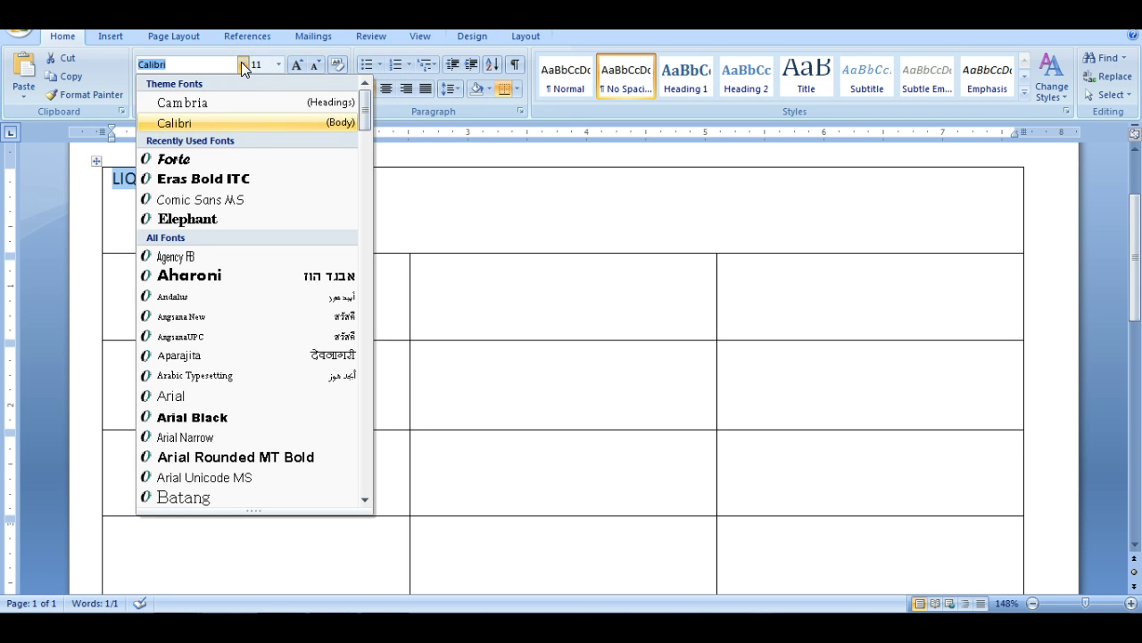
left_click_drag(364, 105, 365, 279)
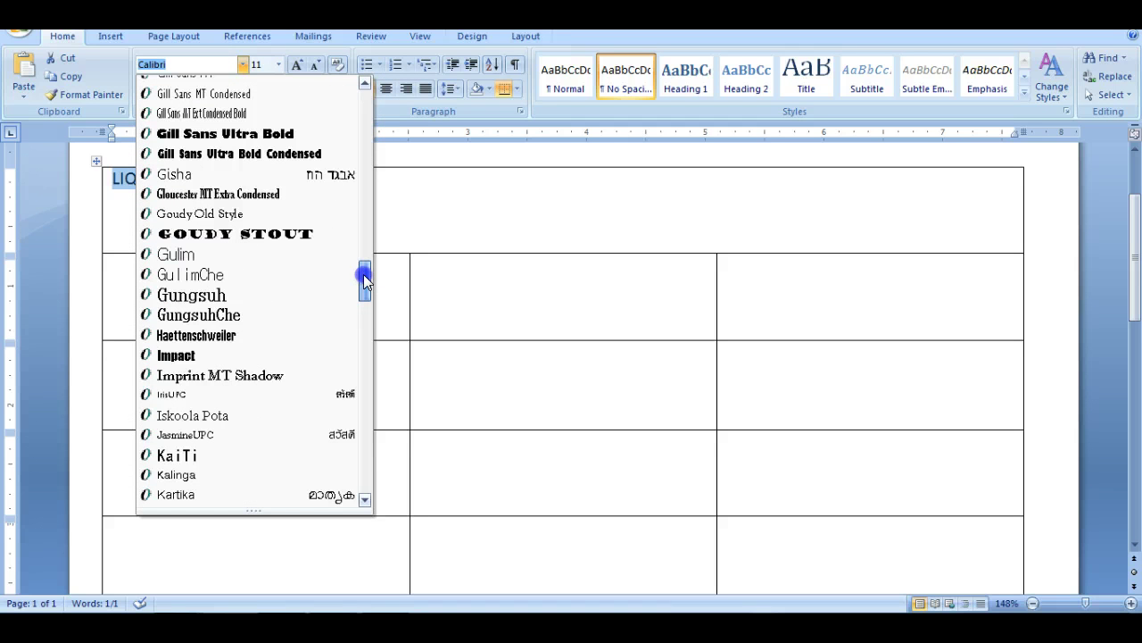
left_click(306, 232)
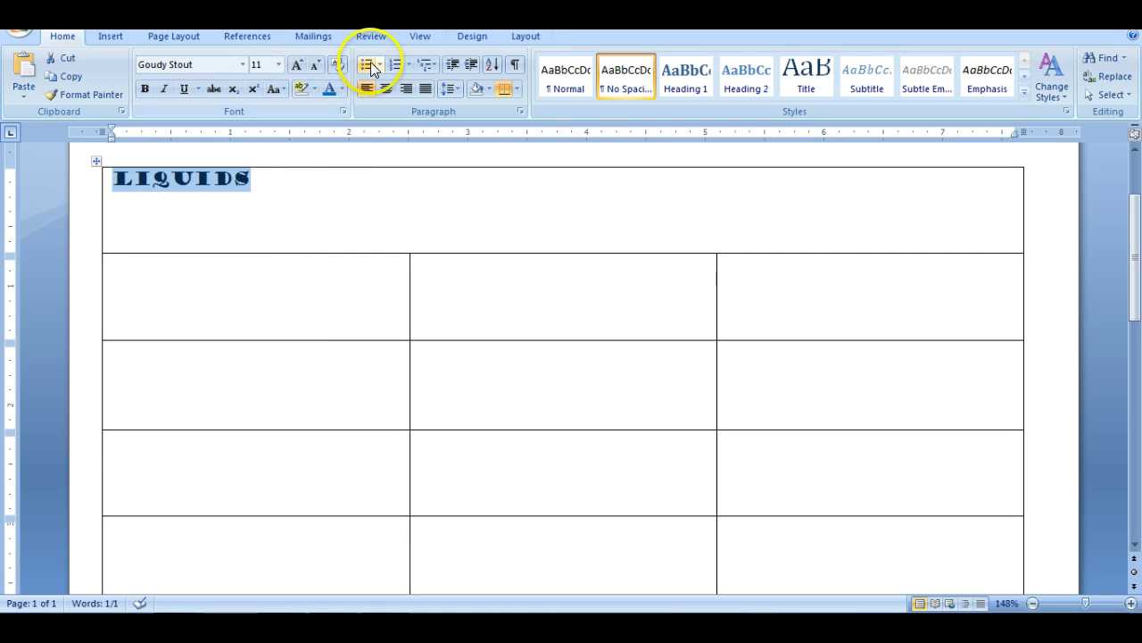
Enlarge the LIQUIDS heading to 36 pt and color it standard green
left_click(298, 66)
left_click(297, 66)
left_click(297, 67)
left_click(297, 66)
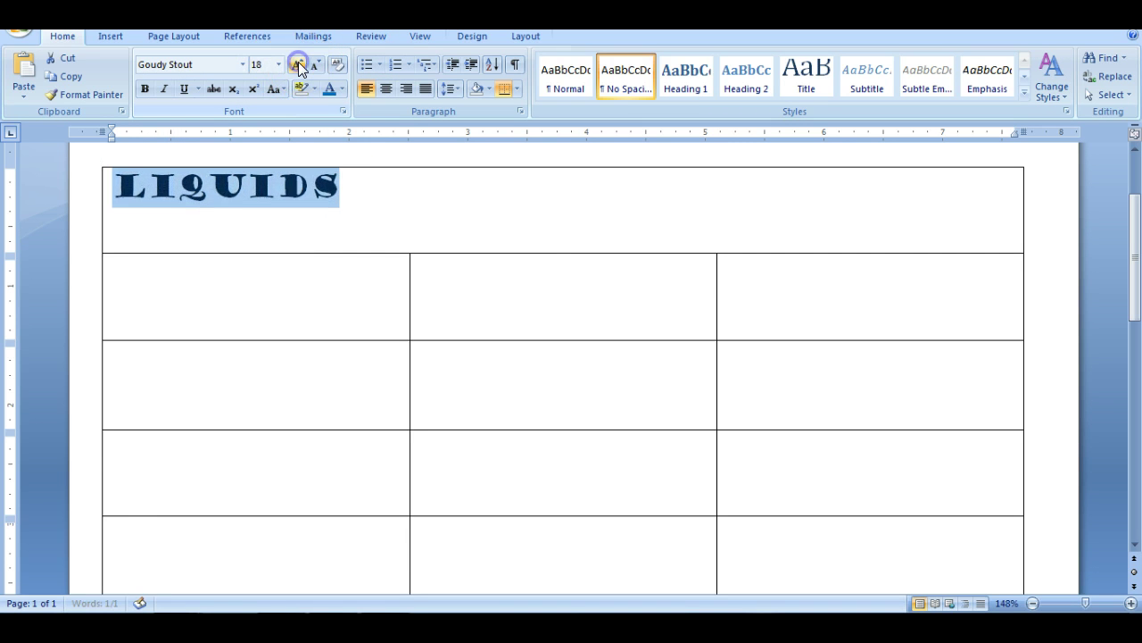
left_click(298, 66)
left_click(298, 66)
left_click(299, 66)
left_click(299, 66)
left_click(299, 66)
left_click(299, 66)
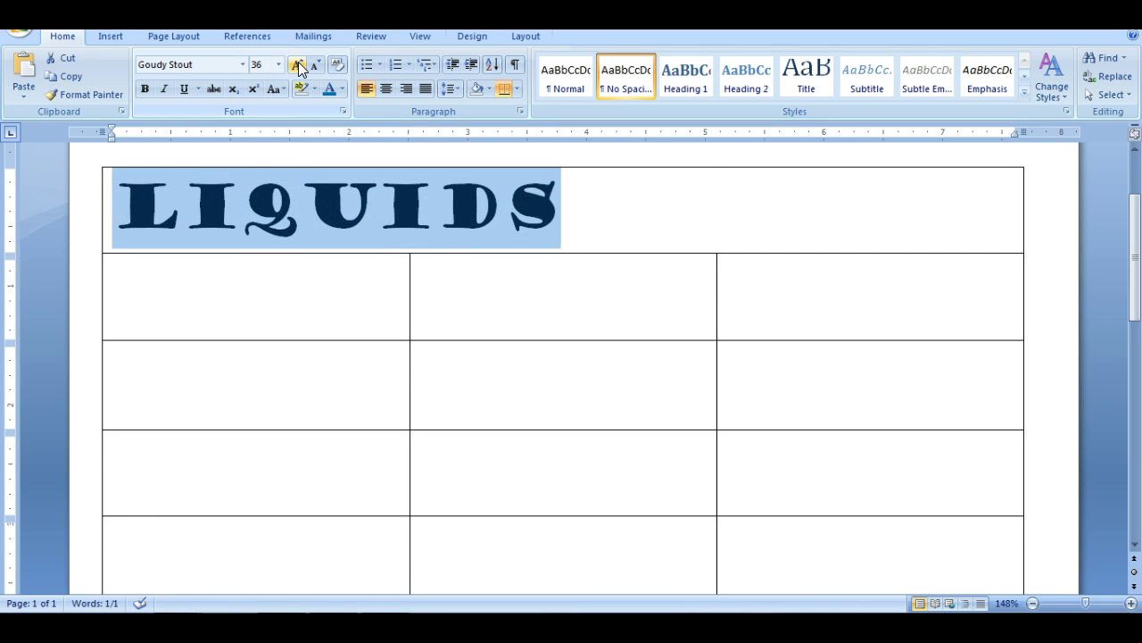
left_click(299, 66)
left_click(316, 66)
left_click(343, 89)
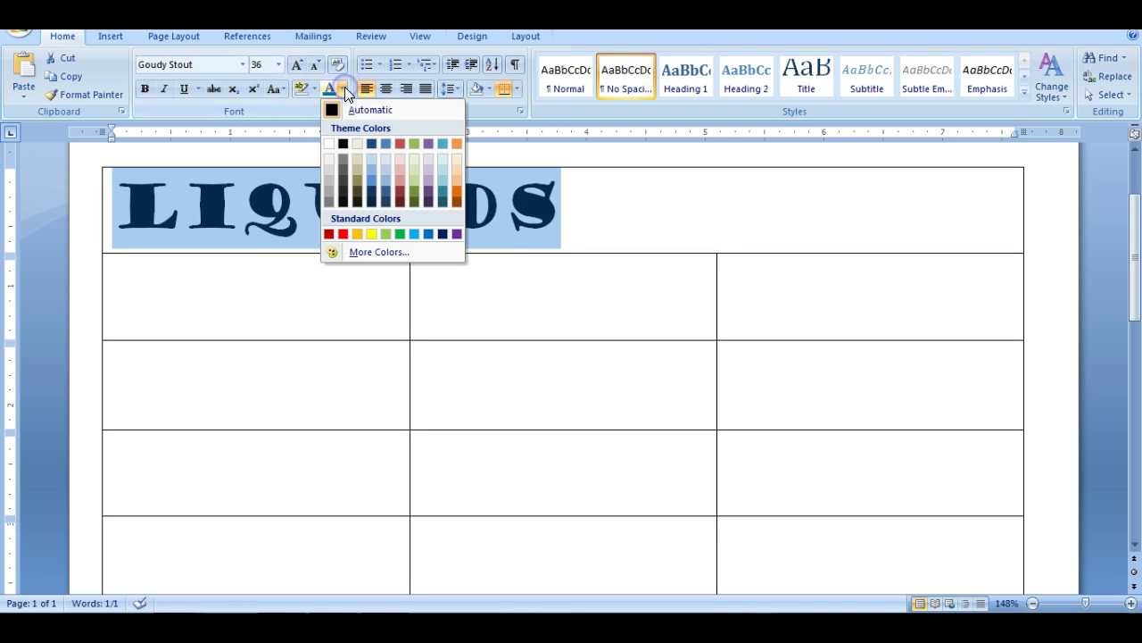
left_click(399, 235)
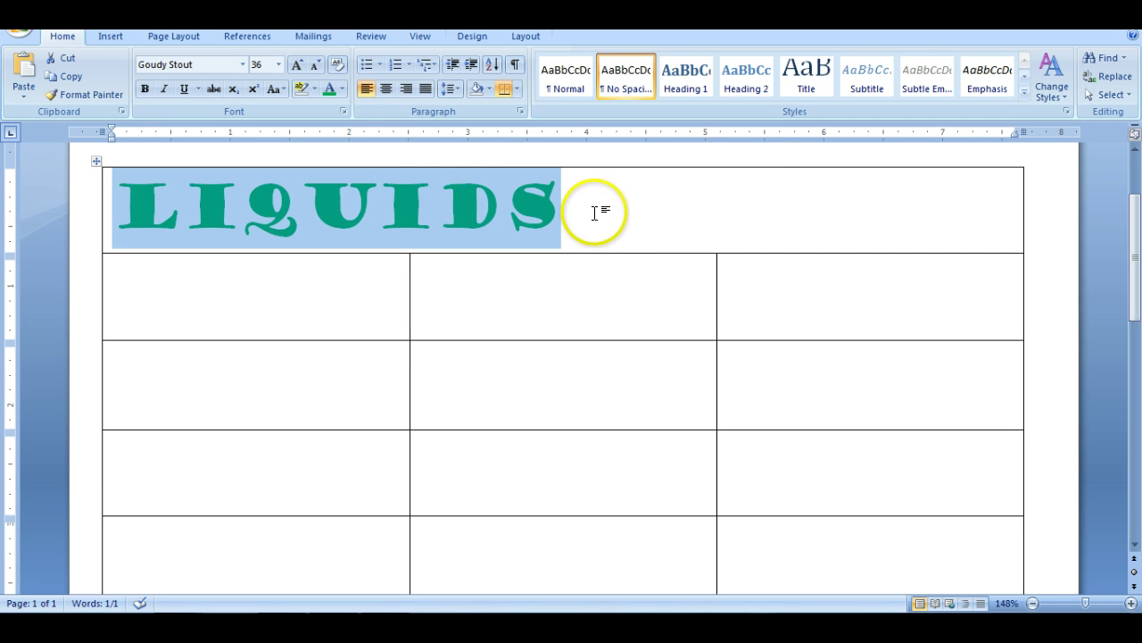
Center the LIQUIDS heading horizontally in its cell and return it to left alignment
left_click(385, 89)
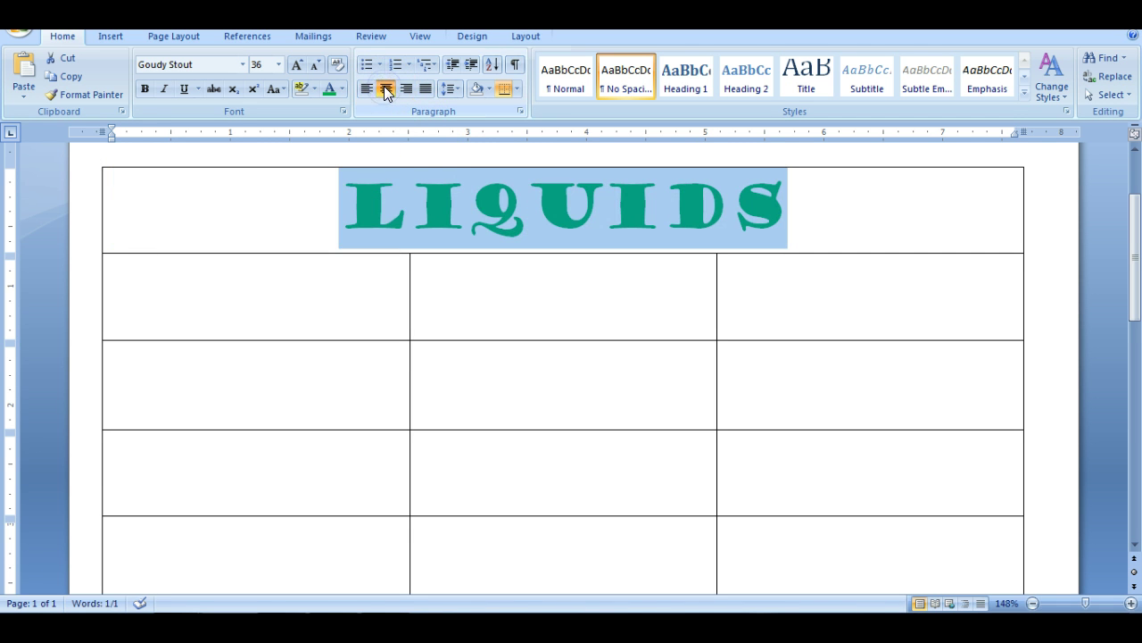
left_click(787, 209)
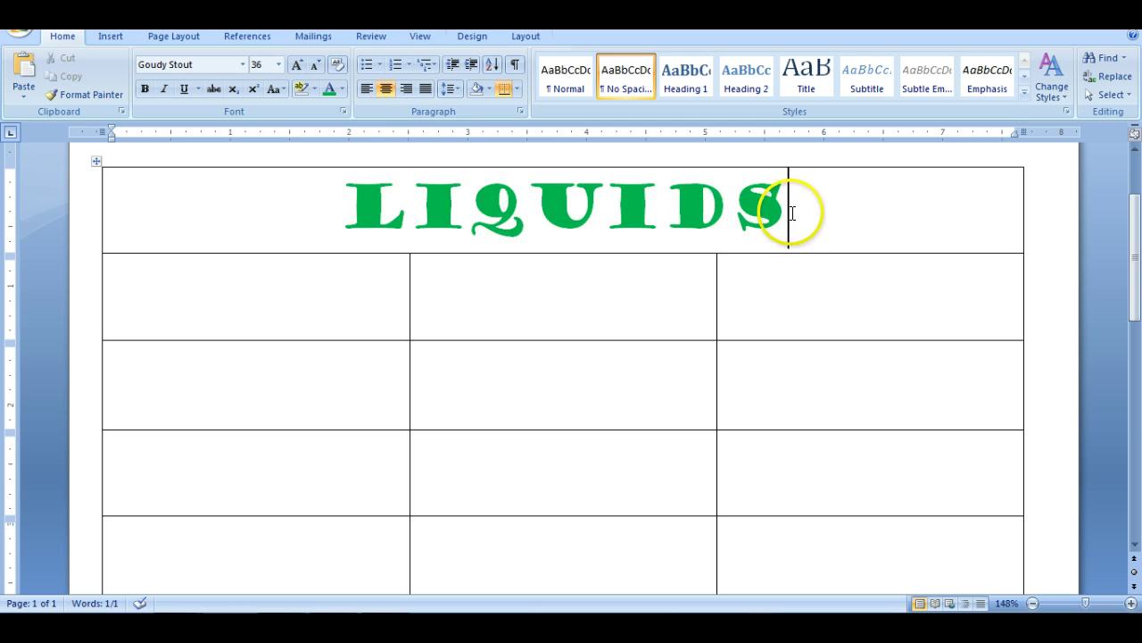
left_click(369, 88)
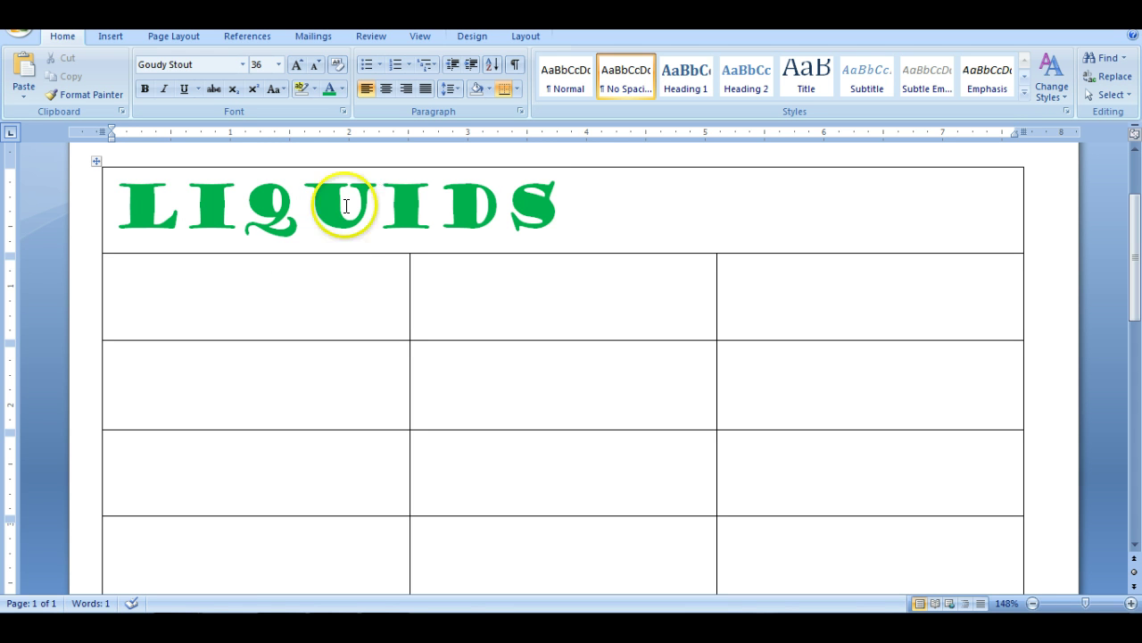
Select the entire table and align the contents of all cells to the center, both horizontally and vertically
left_click(465, 34)
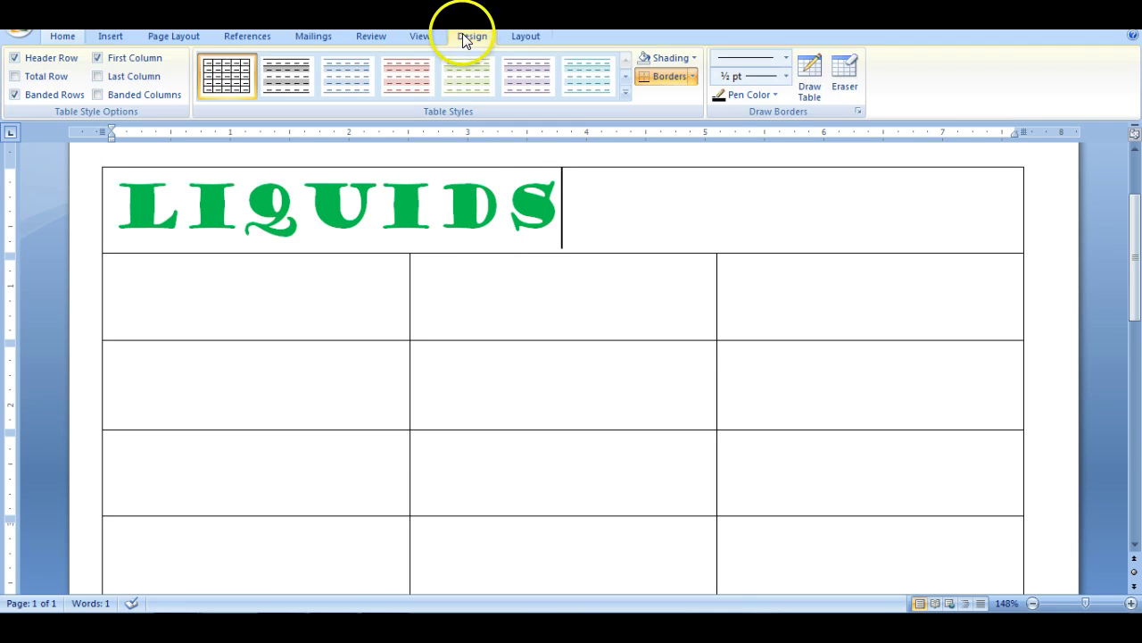
left_click(526, 38)
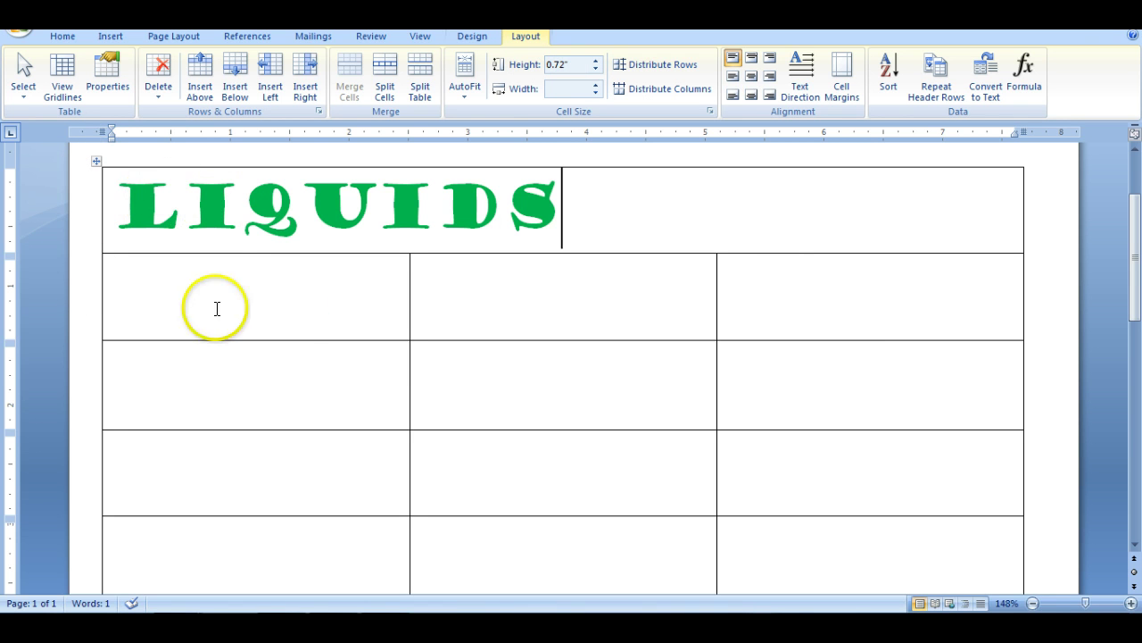
left_click(94, 161)
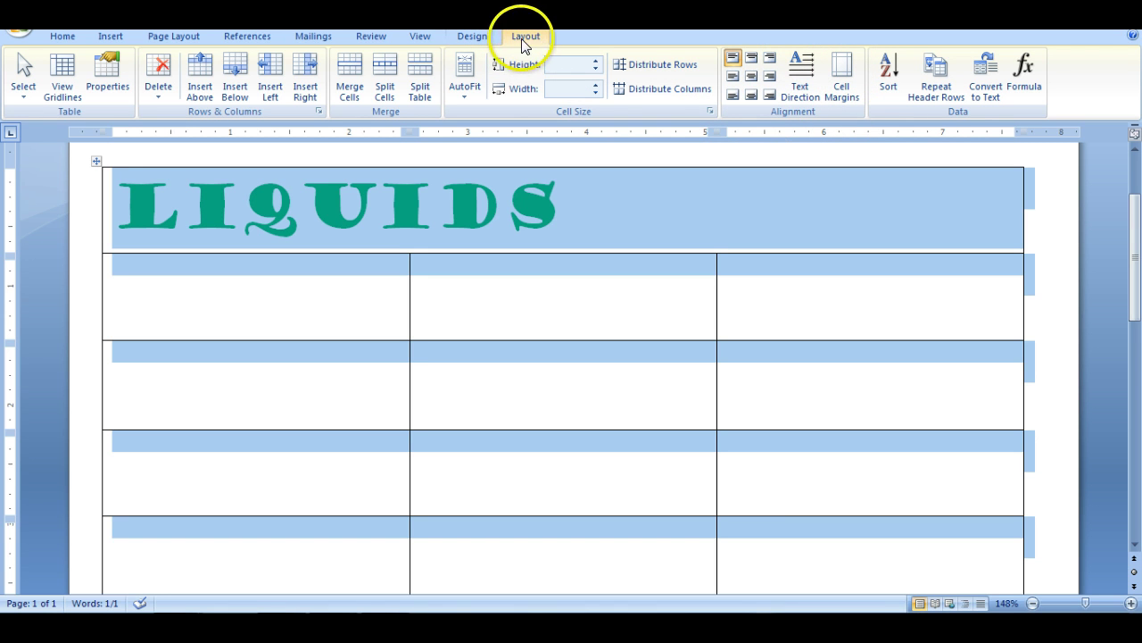
left_click(753, 78)
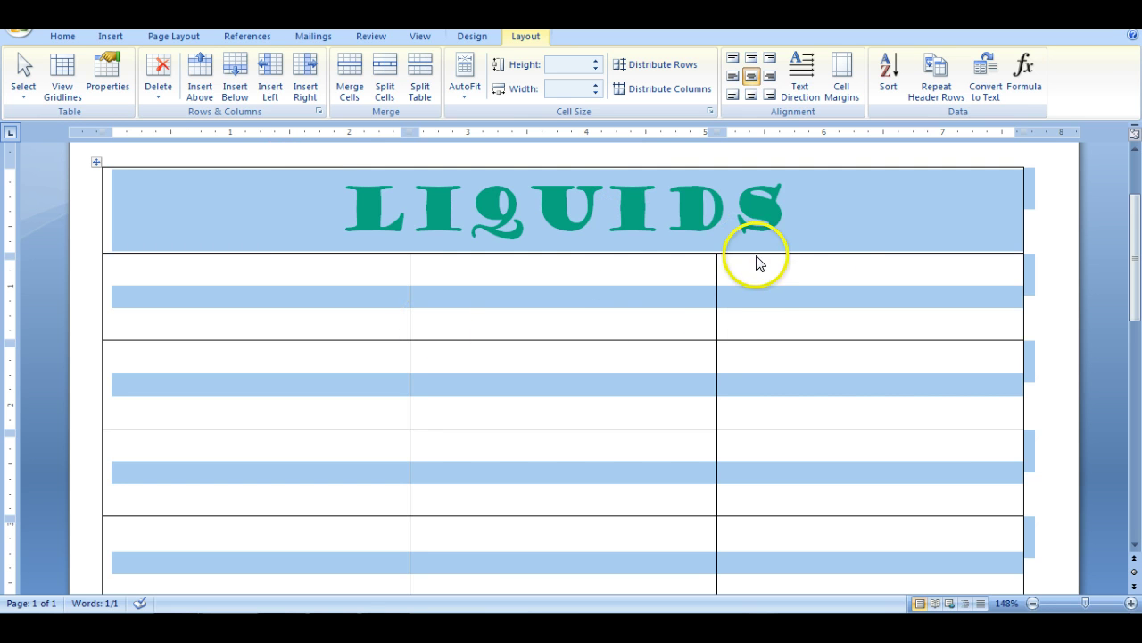
Select the LIQUIDS heading and reduce its font size to 18 pt
left_click(576, 198)
left_click_drag(778, 198, 344, 199)
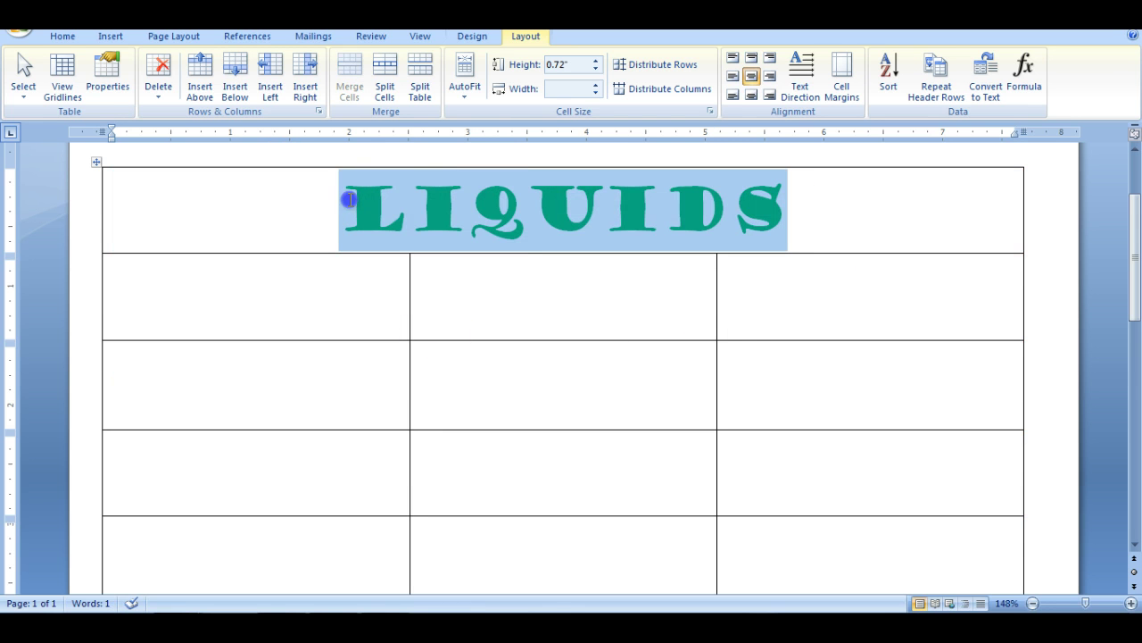
left_click(63, 37)
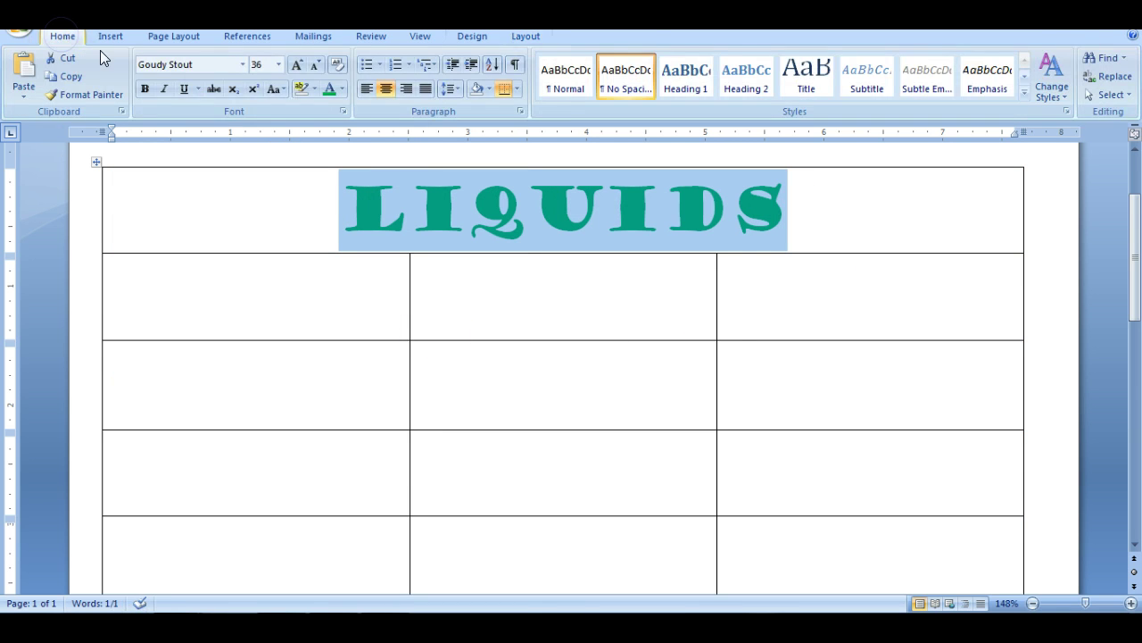
left_click(279, 64)
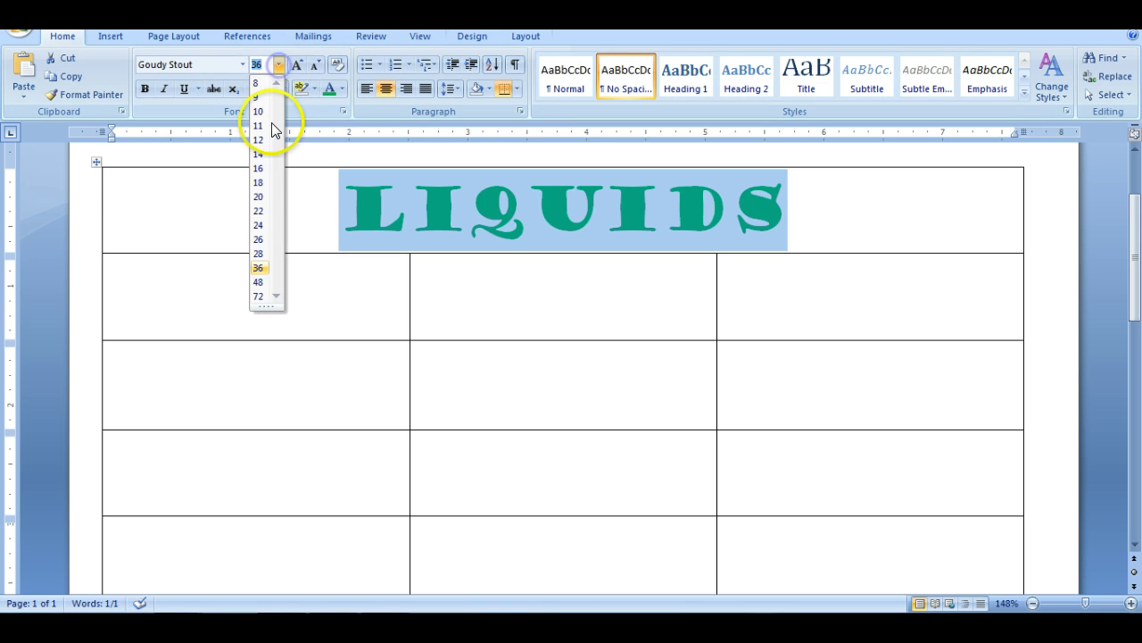
left_click(261, 188)
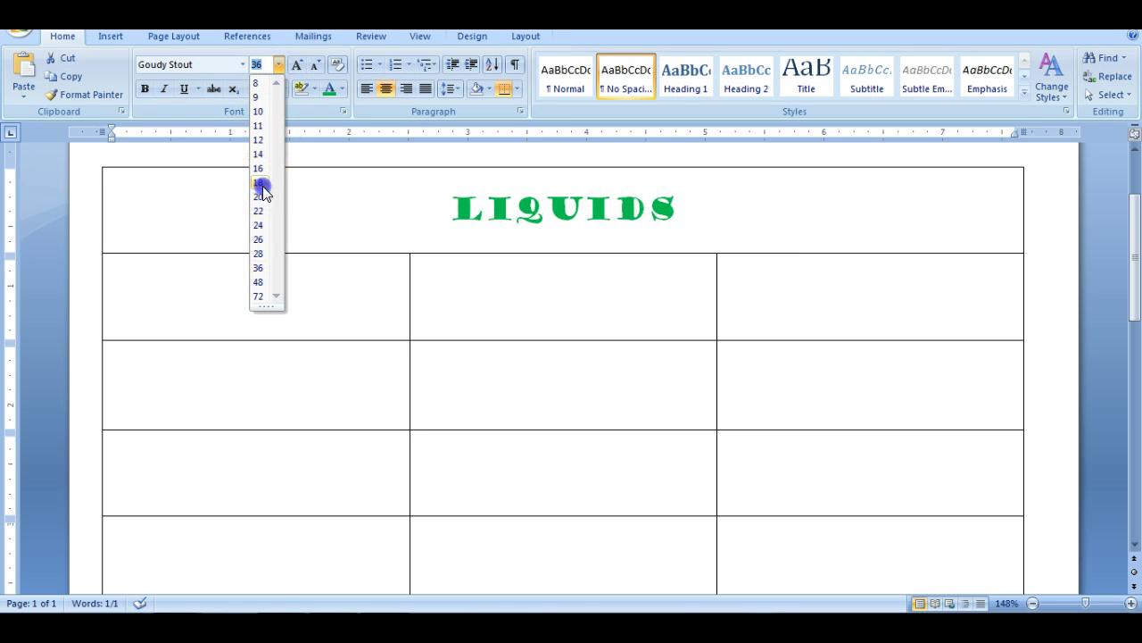
Try top-center and bottom-center alignment on the LIQUIDS heading cell and return it to Align Center
left_click(526, 36)
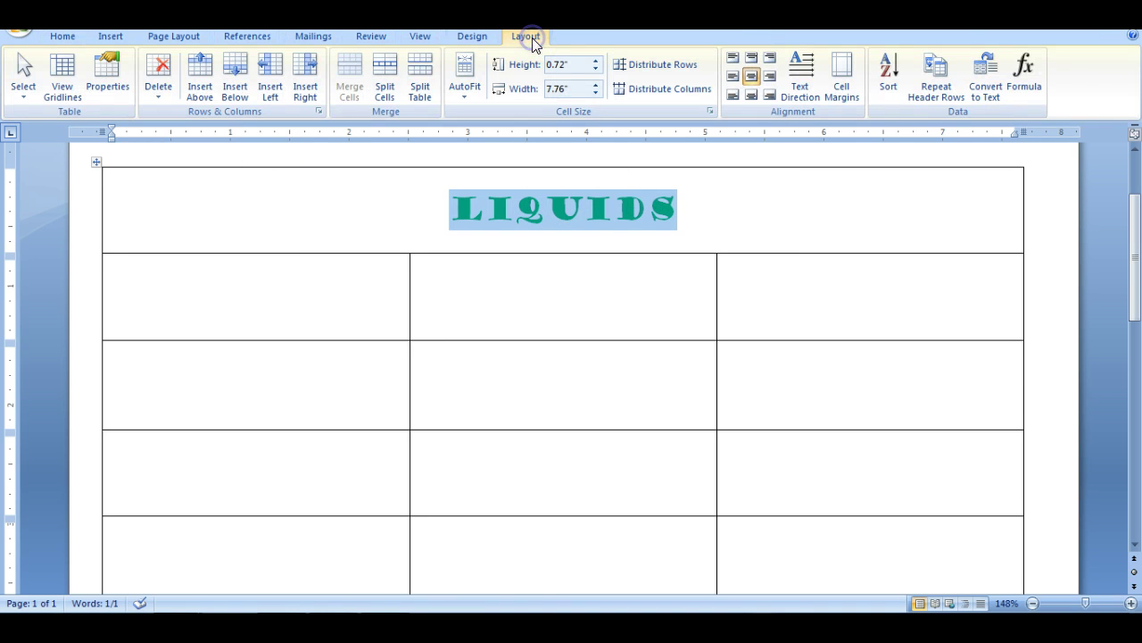
left_click(751, 57)
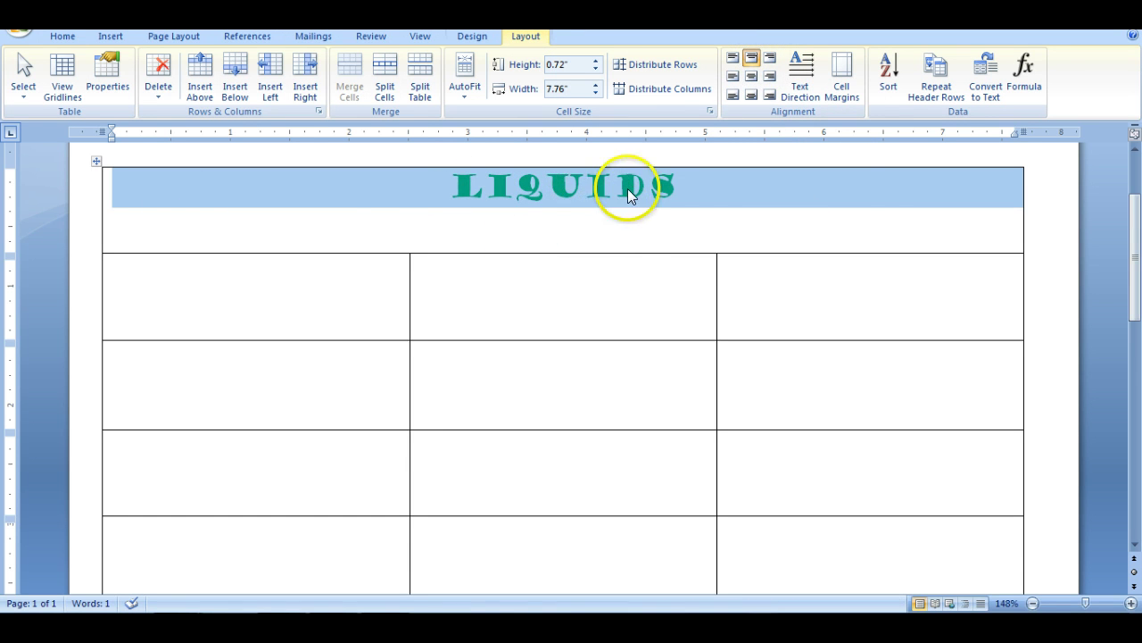
left_click(752, 95)
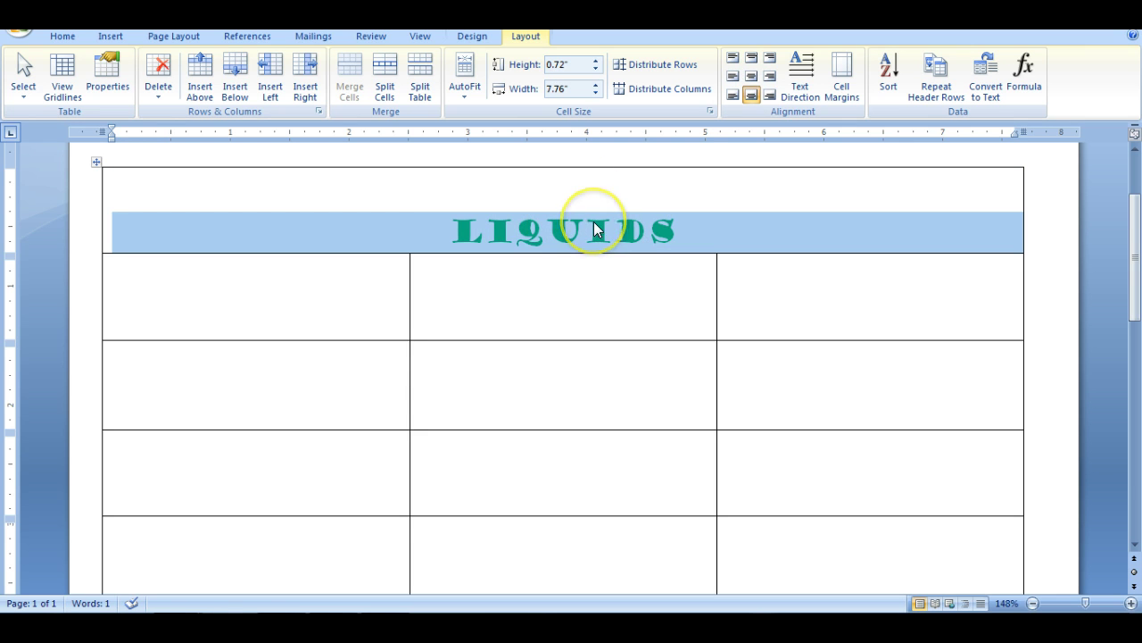
left_click(751, 77)
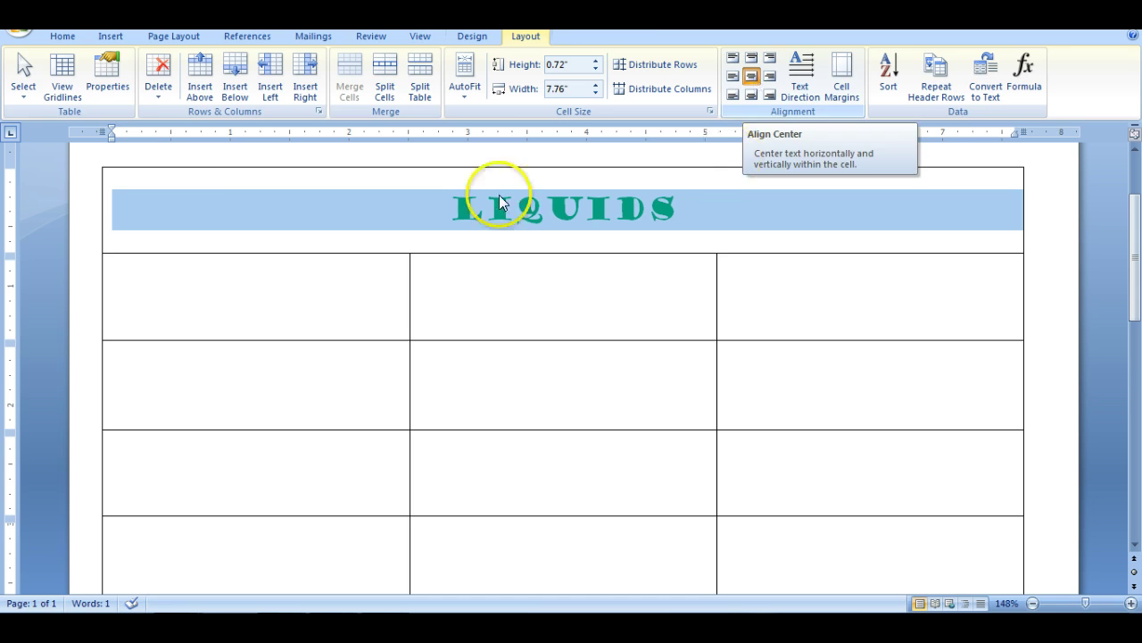
Enlarge the LIQUIDS heading to 28 pt, apply Align Center to its cell, and deselect it
left_click(63, 36)
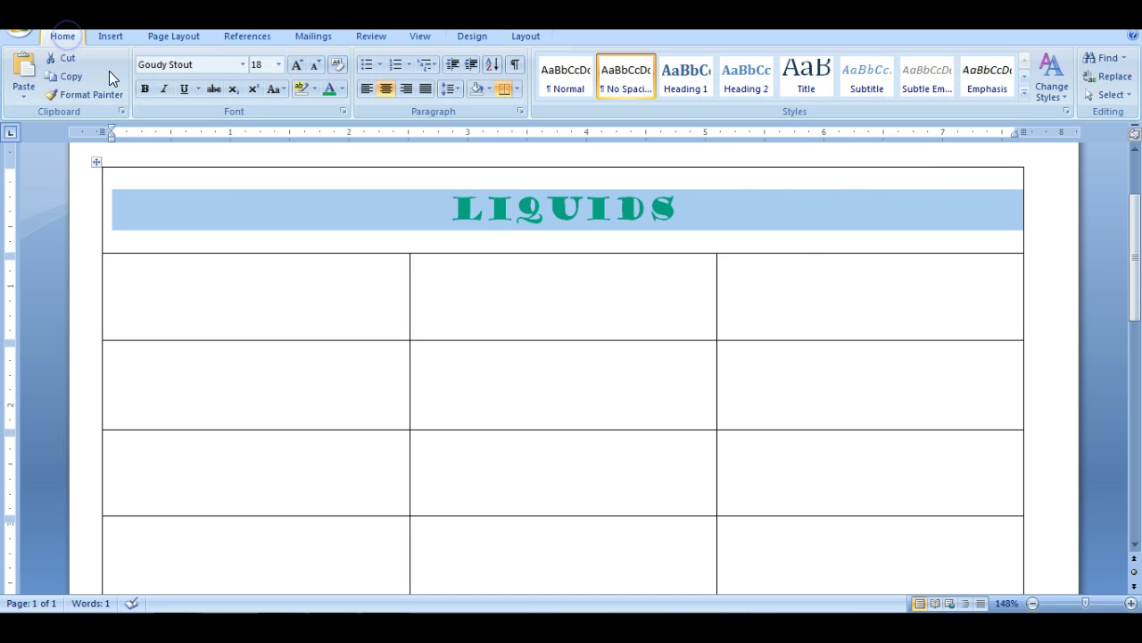
left_click(298, 64)
left_click(297, 64)
left_click(297, 64)
left_click(297, 64)
left_click(297, 65)
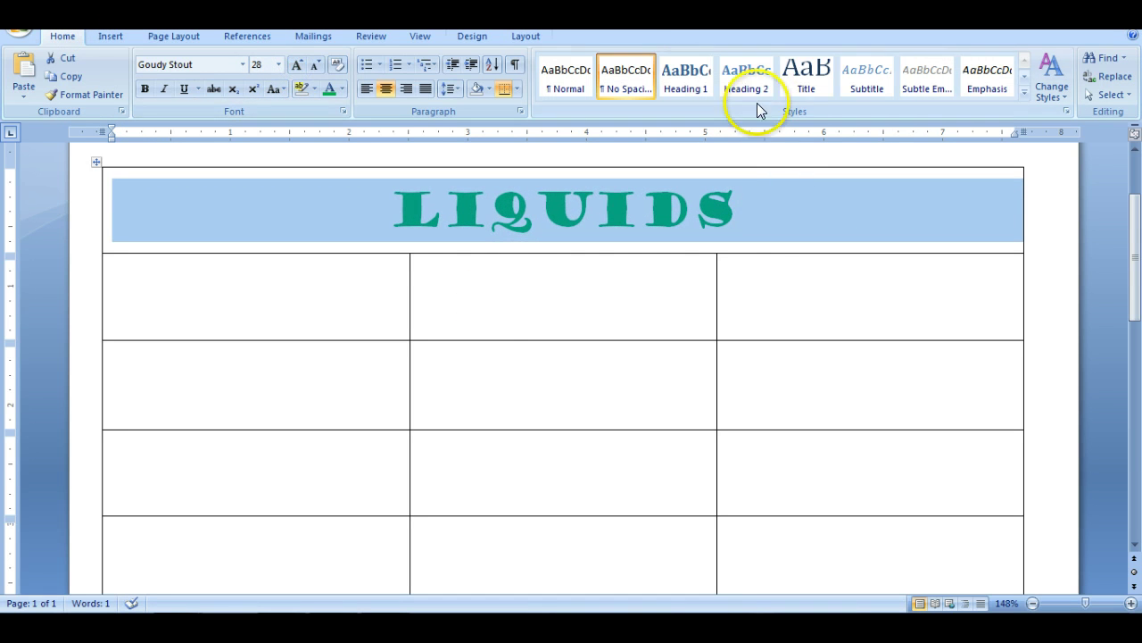
left_click(527, 35)
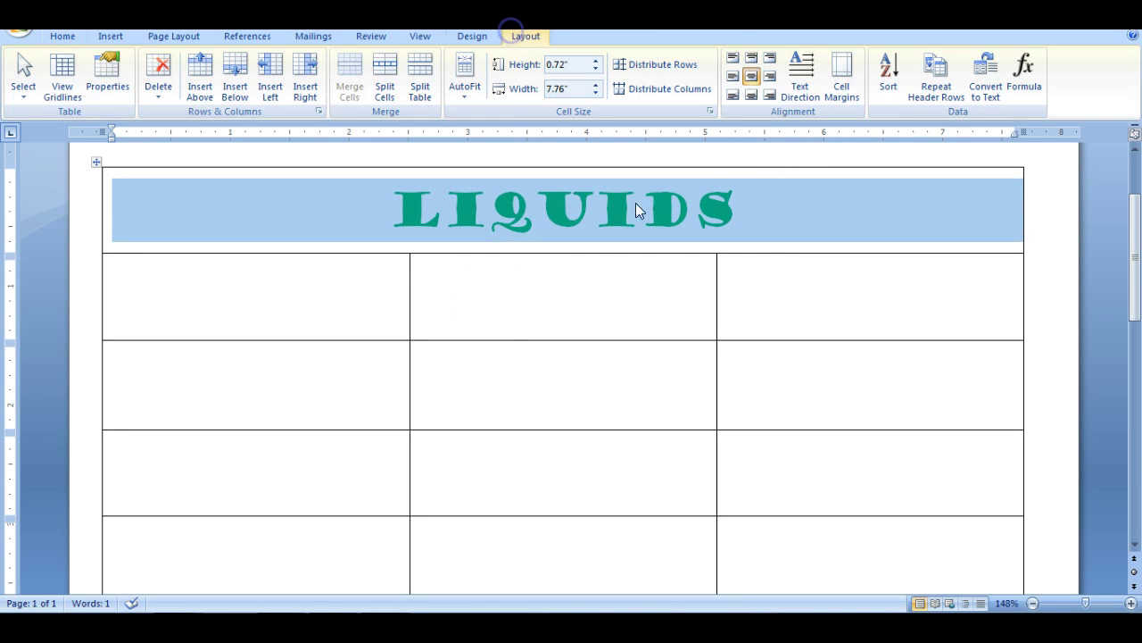
left_click(751, 82)
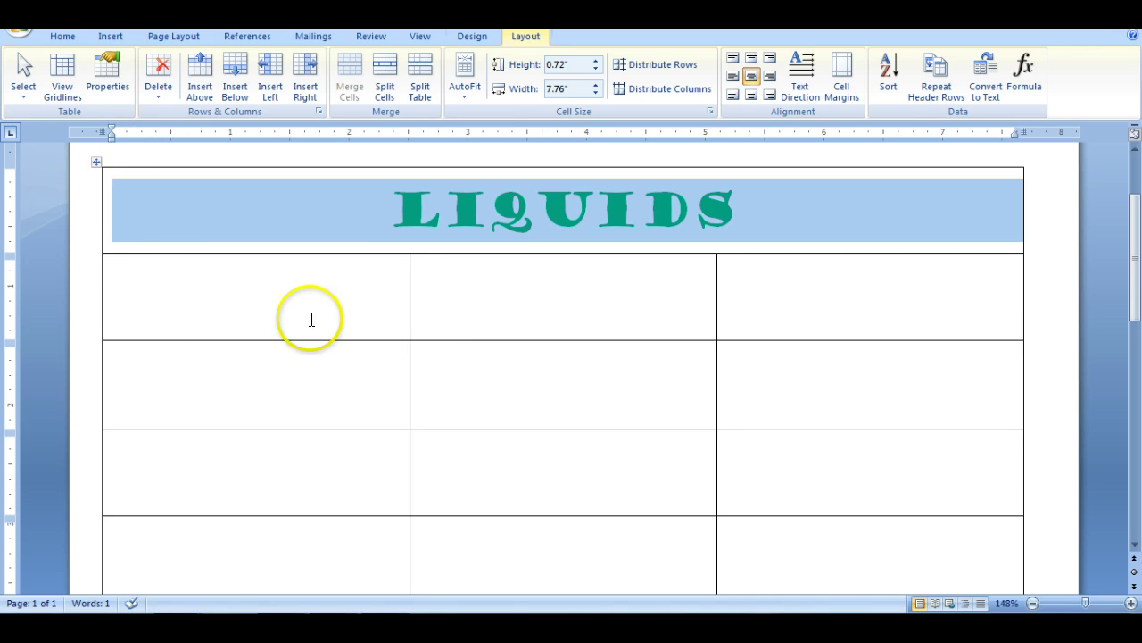
left_click(342, 295)
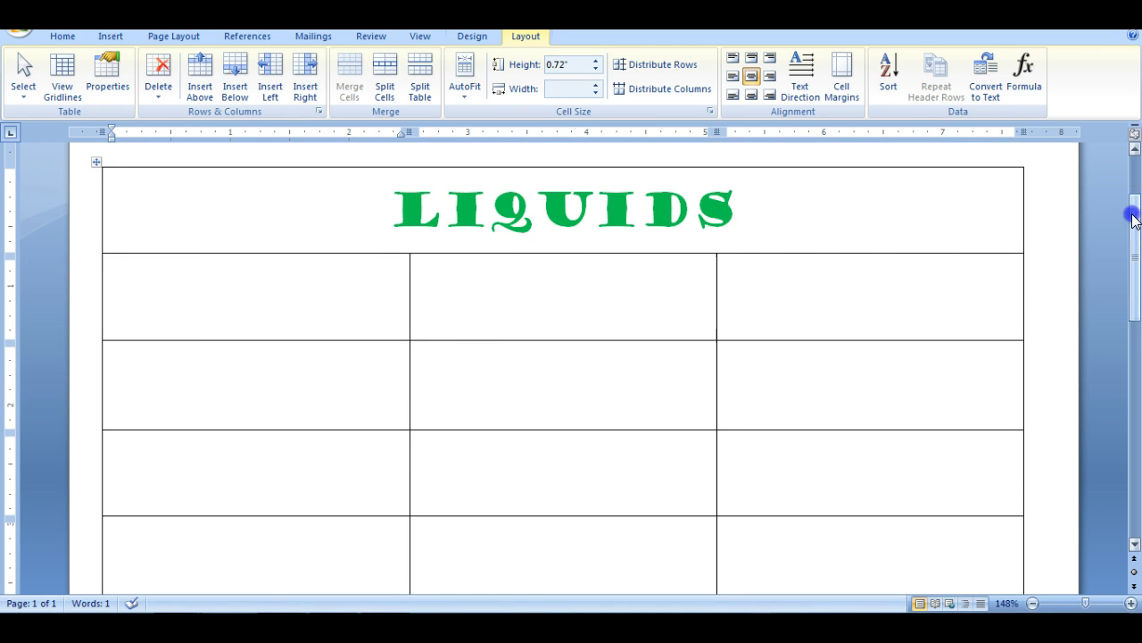
Select all the empty cells in the four rows below the LIQUIDS heading and set their font size to 18 pt
left_click_drag(1133, 220, 1131, 243)
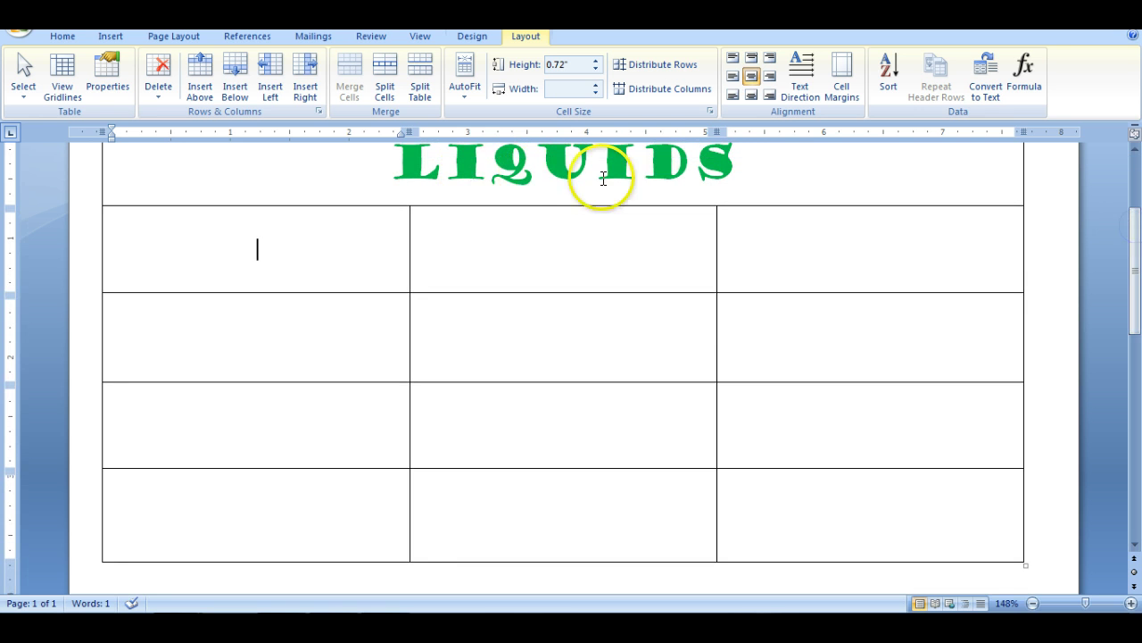
left_click(492, 166)
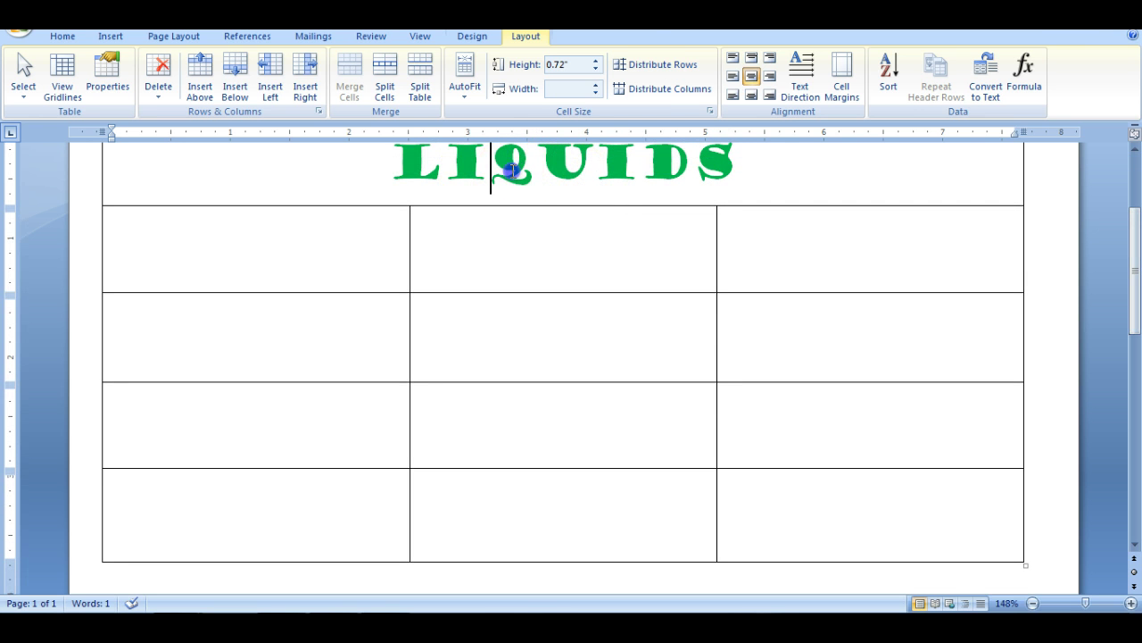
left_click(62, 36)
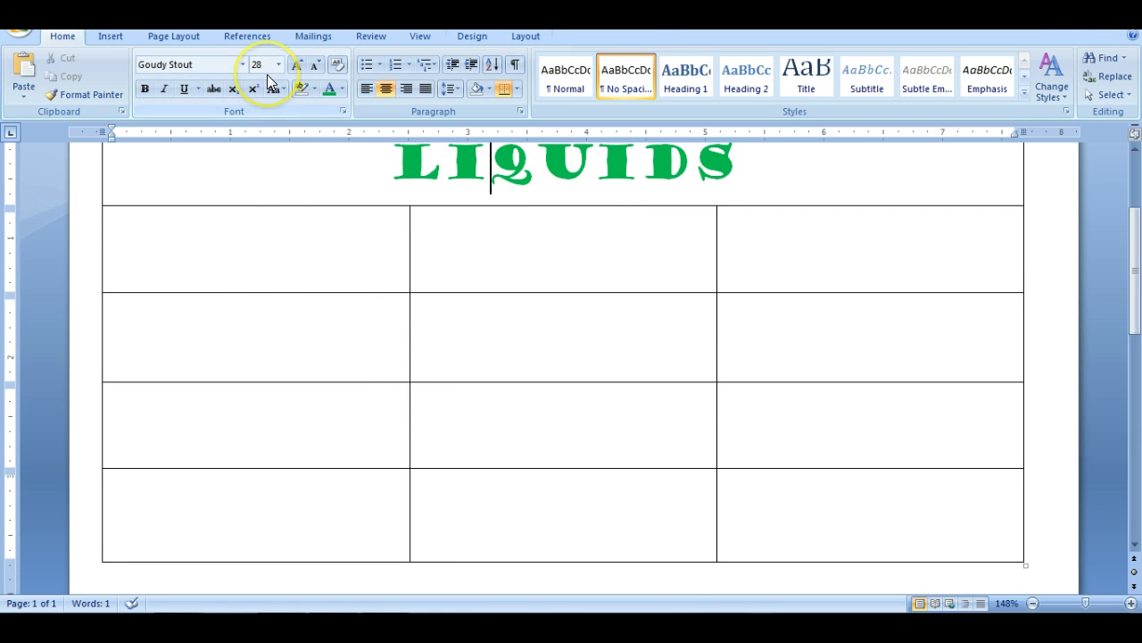
left_click(260, 246)
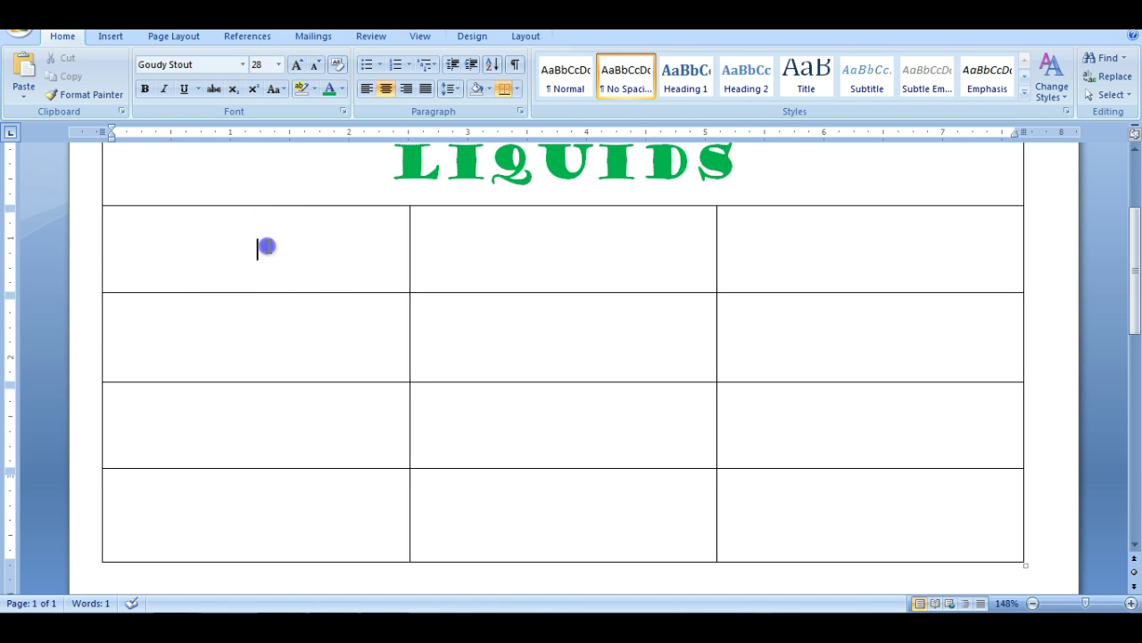
left_click_drag(266, 246, 757, 491)
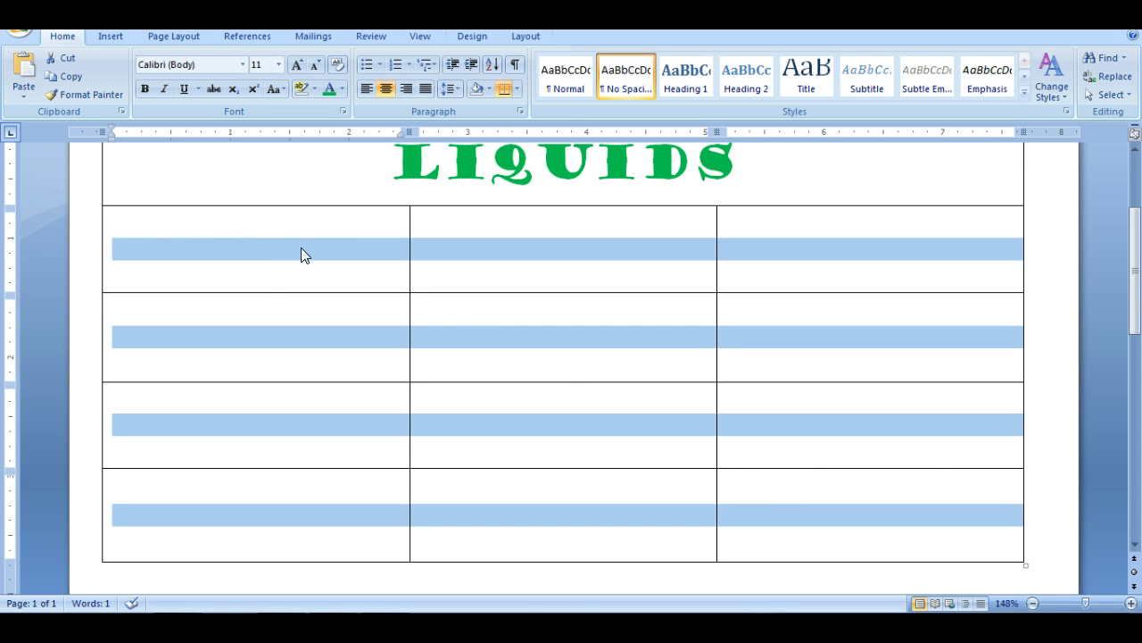
left_click(105, 208)
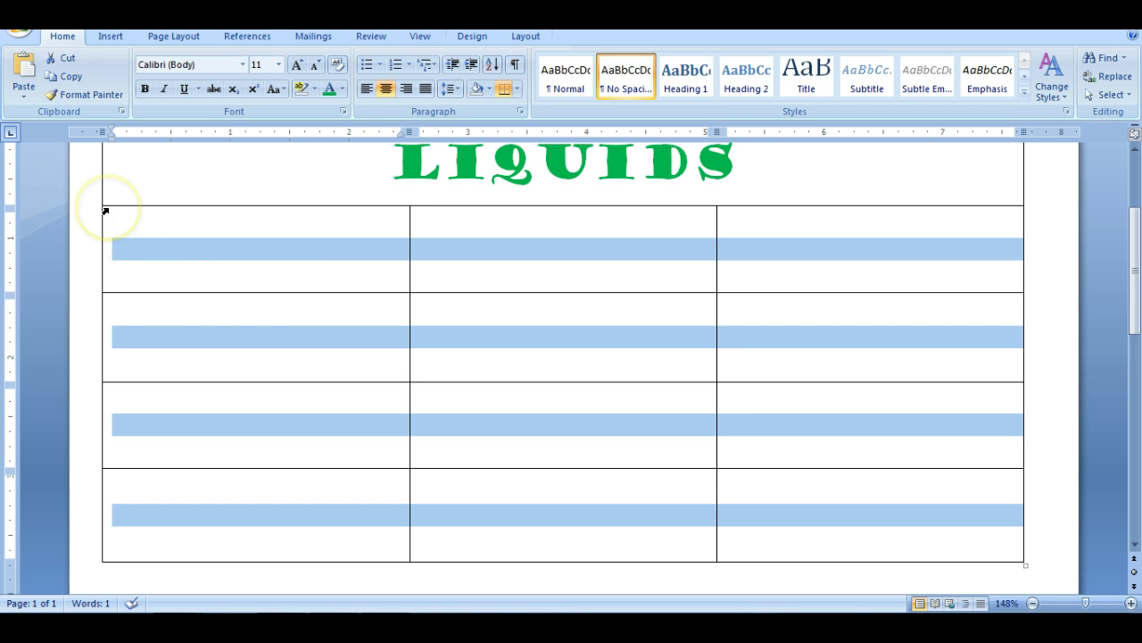
left_click(276, 234)
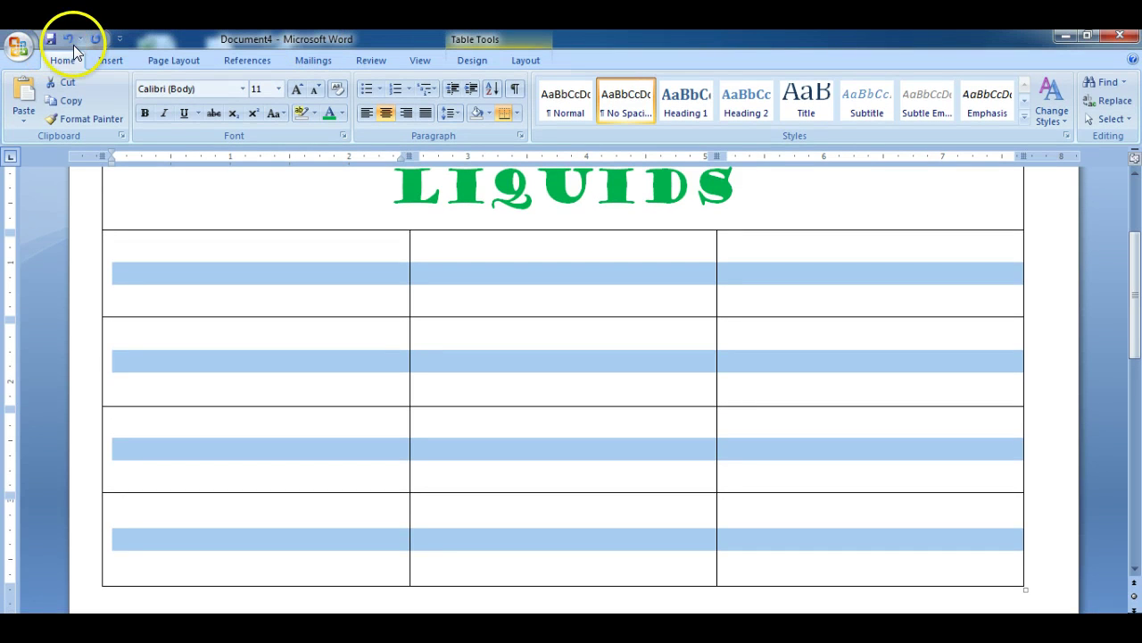
left_click(68, 40)
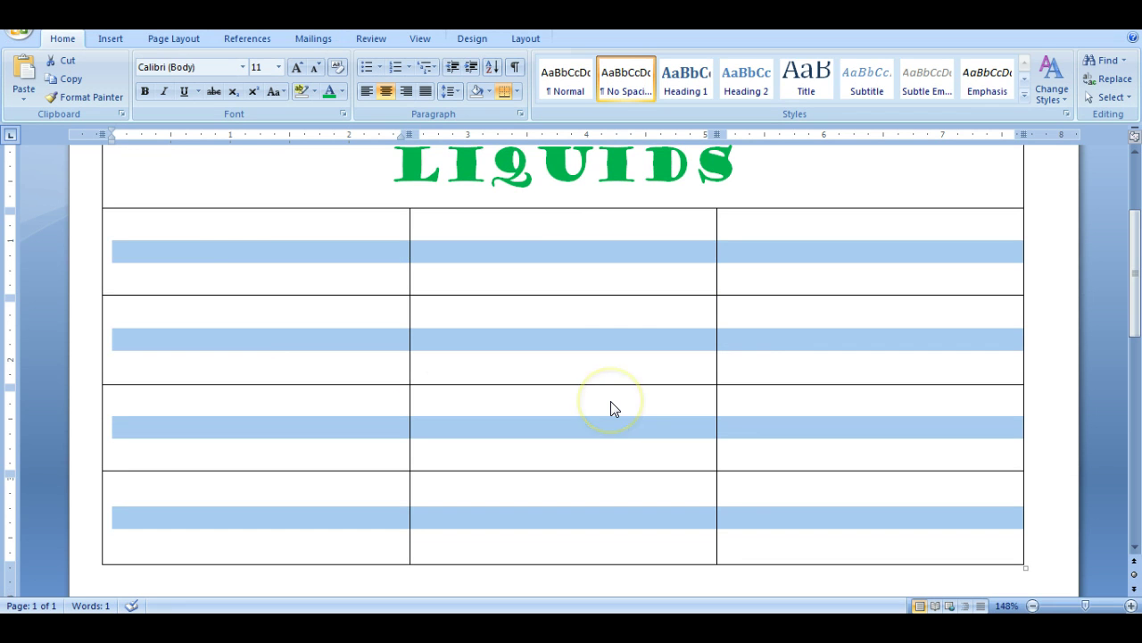
left_click(279, 66)
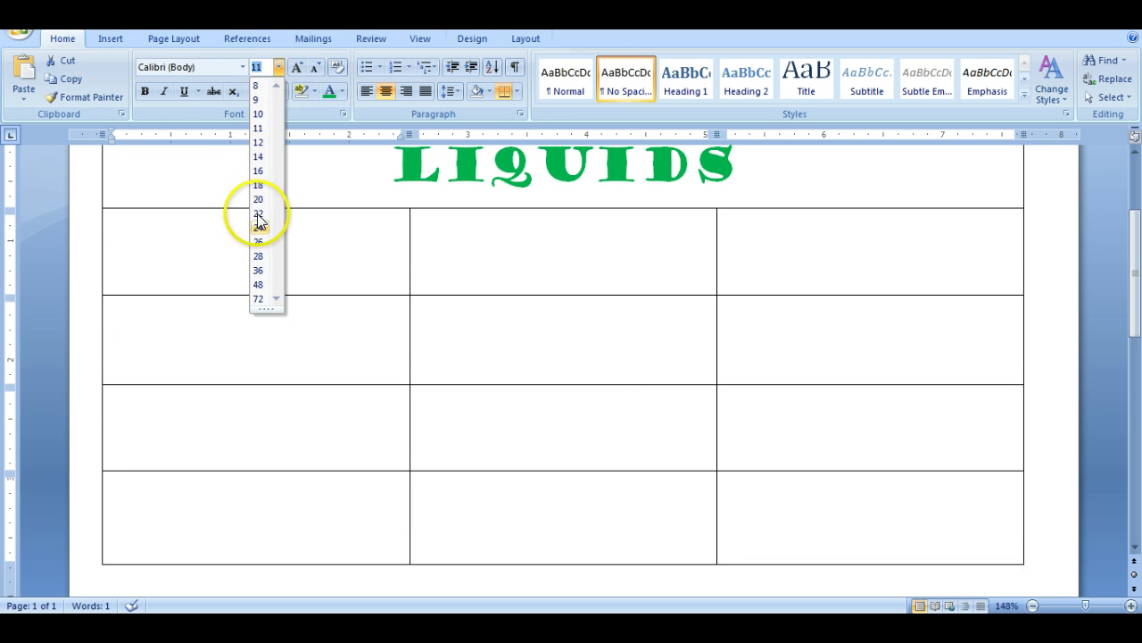
left_click(258, 186)
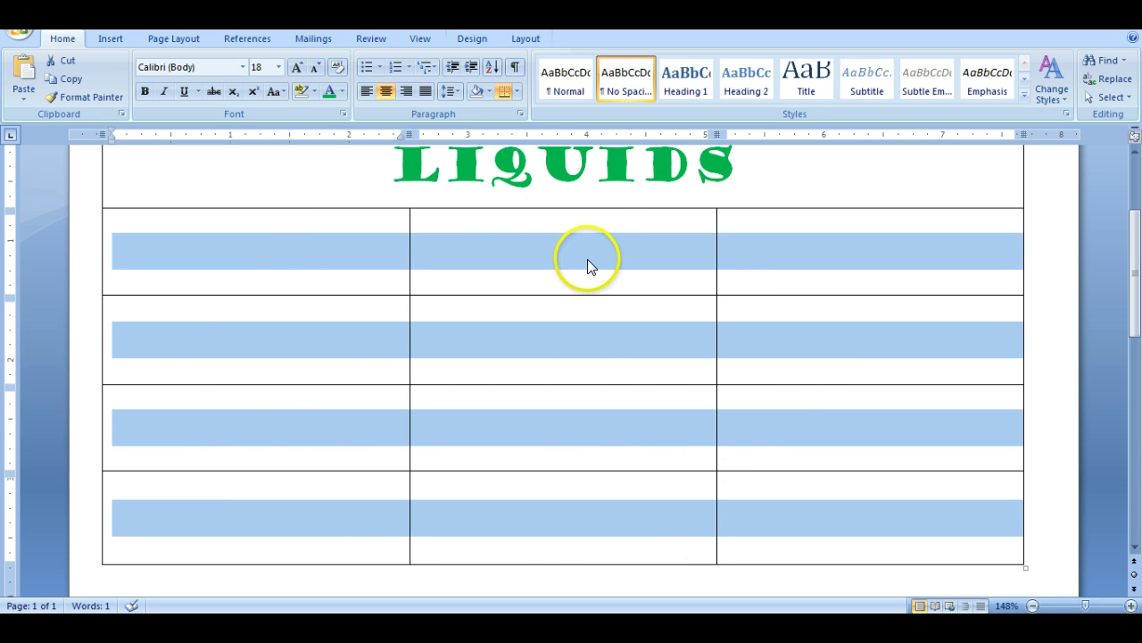
Set the font of the selected empty cells to Forte in standard purple, and place the cursor in the middle cell below the heading
left_click(242, 68)
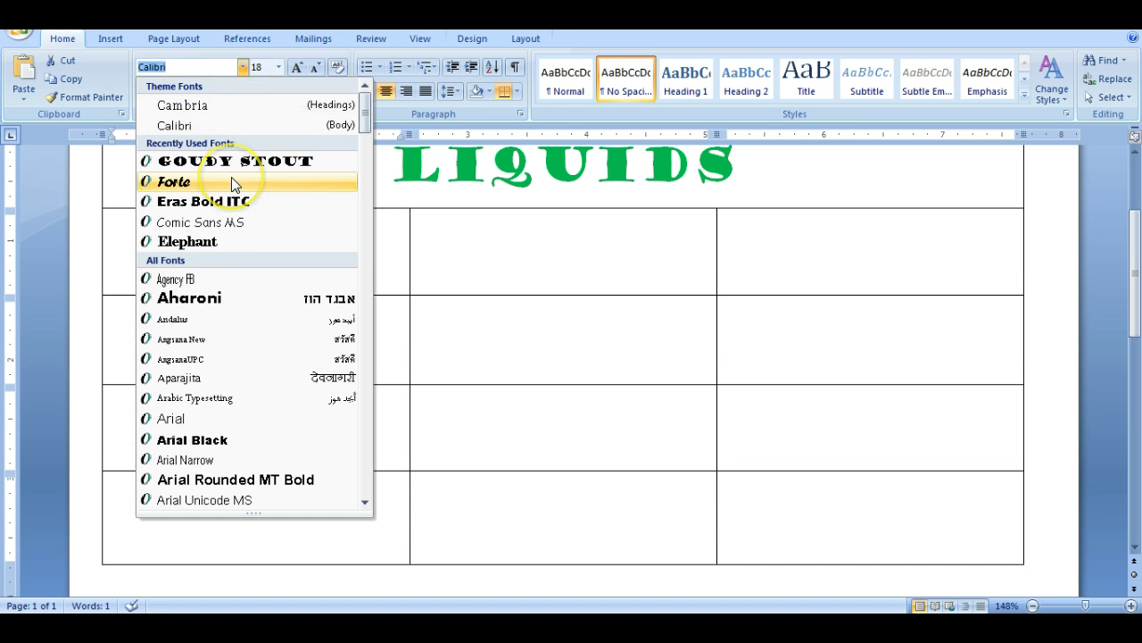
left_click(231, 181)
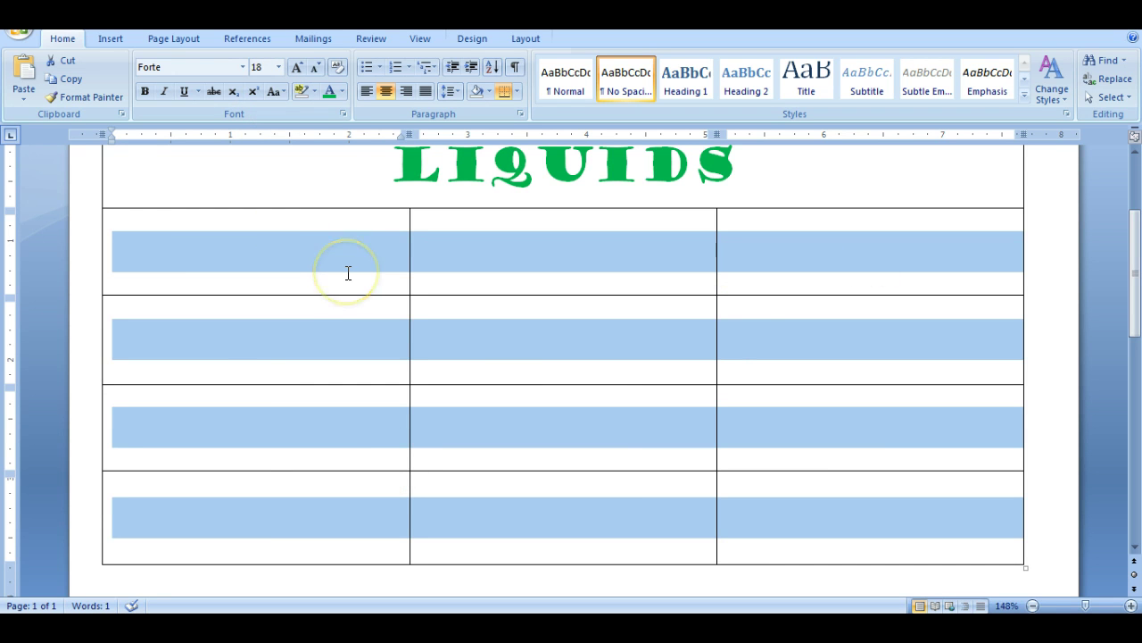
left_click(342, 93)
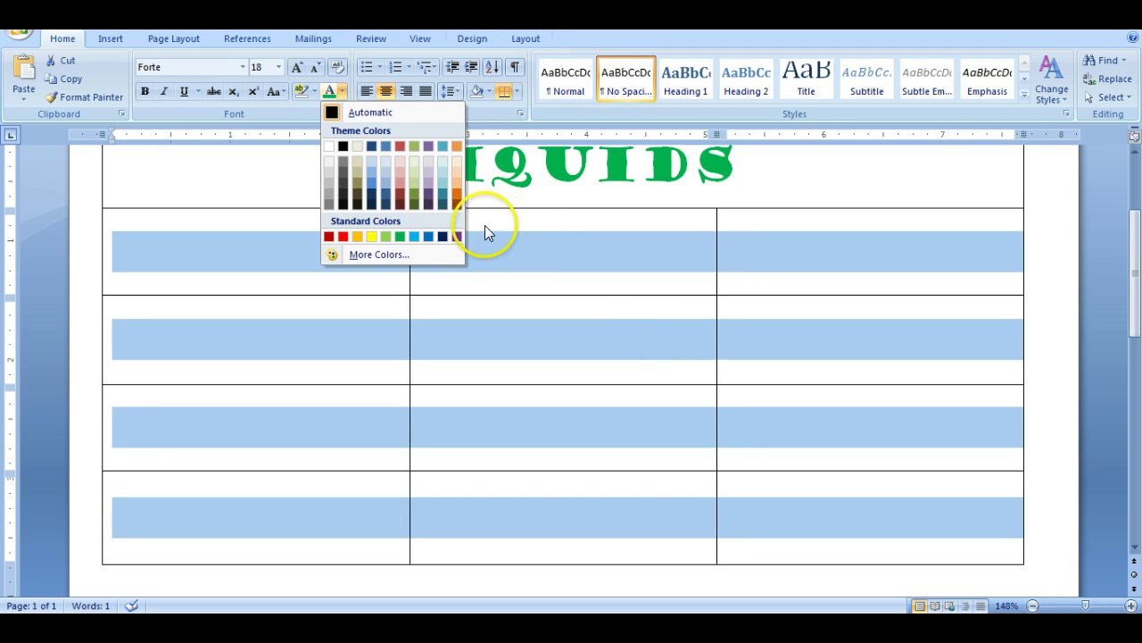
left_click(453, 234)
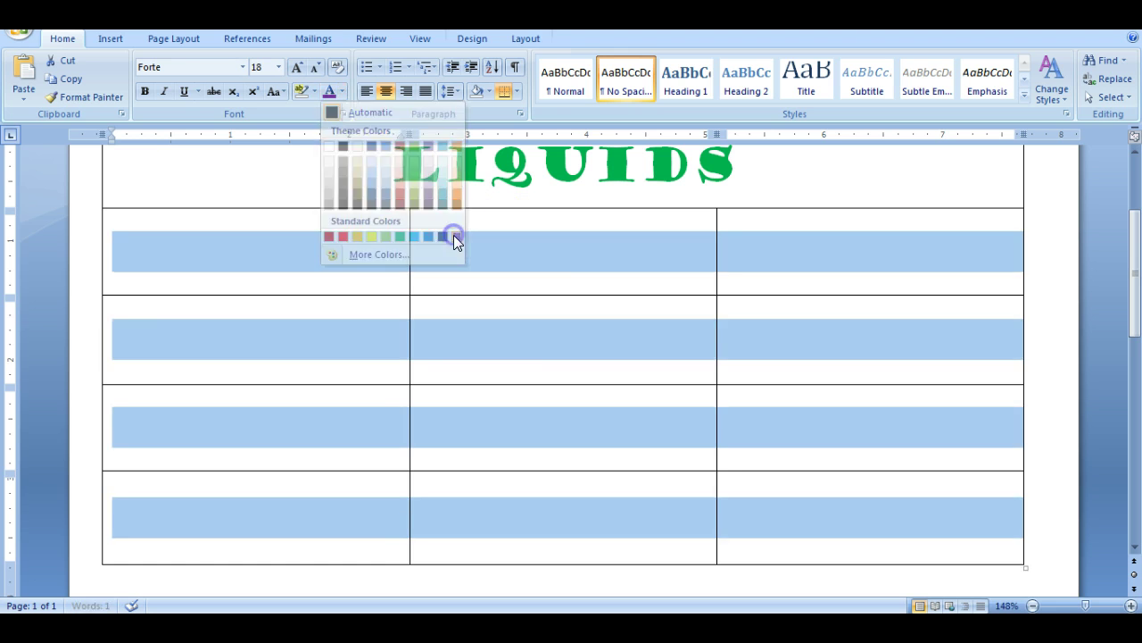
left_click(597, 263)
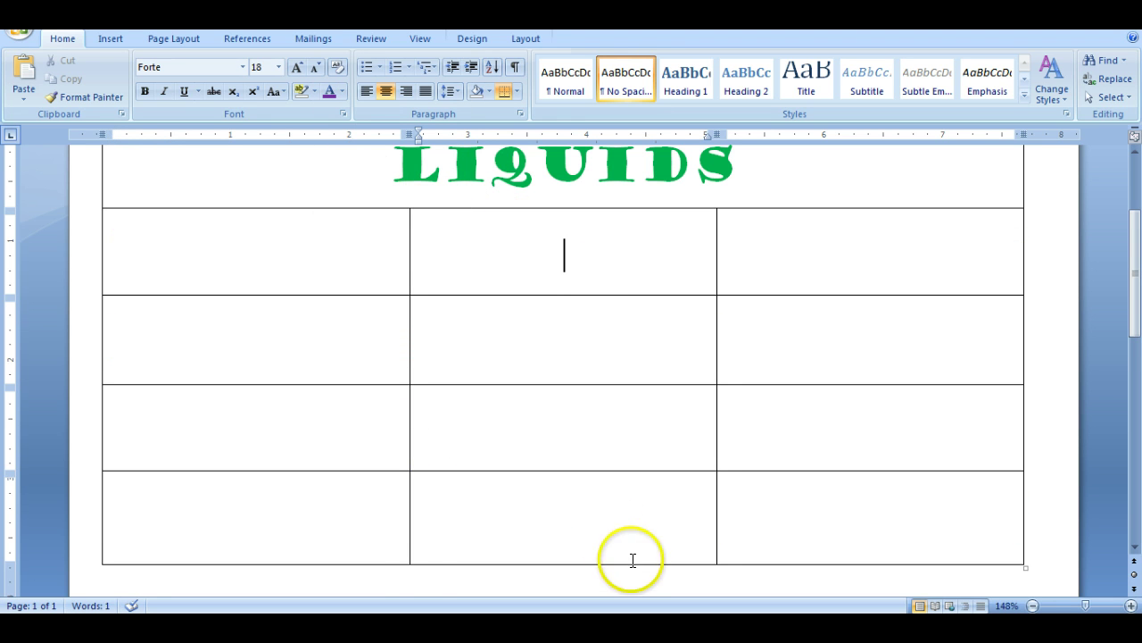